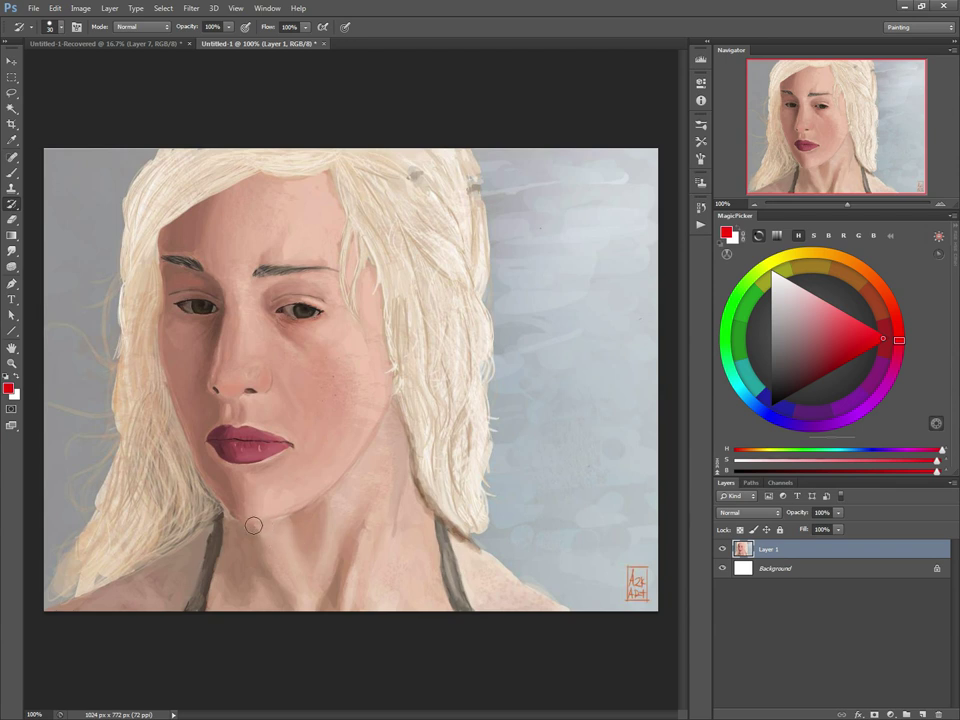
Merge the portrait layer down into the background and duplicate the merged layer
key("ctrl+e")
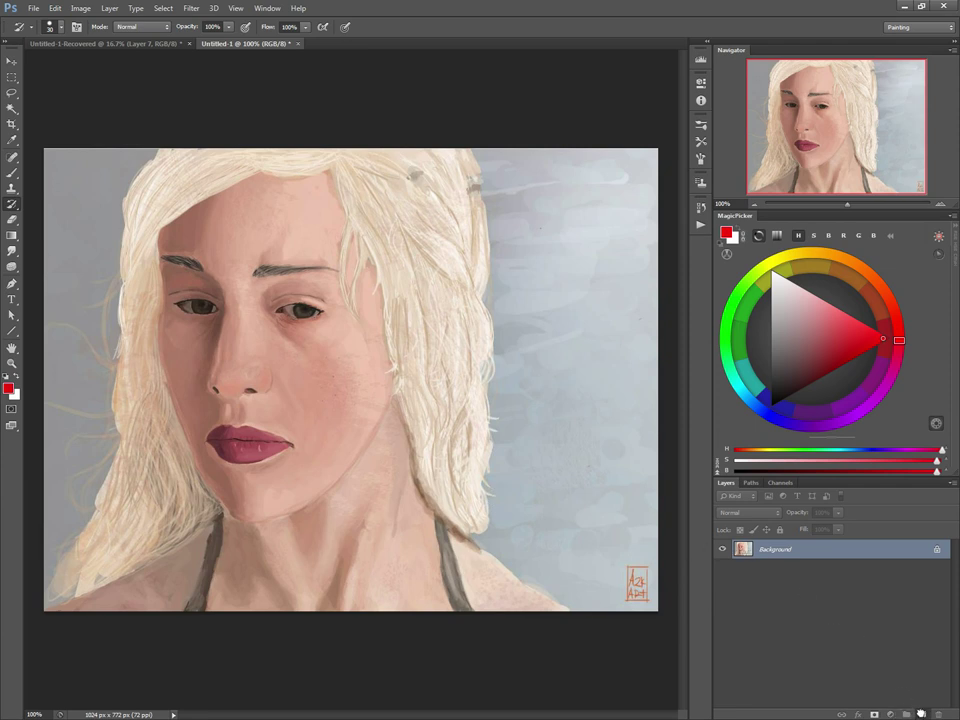
left_click_drag(920, 713, 920, 713)
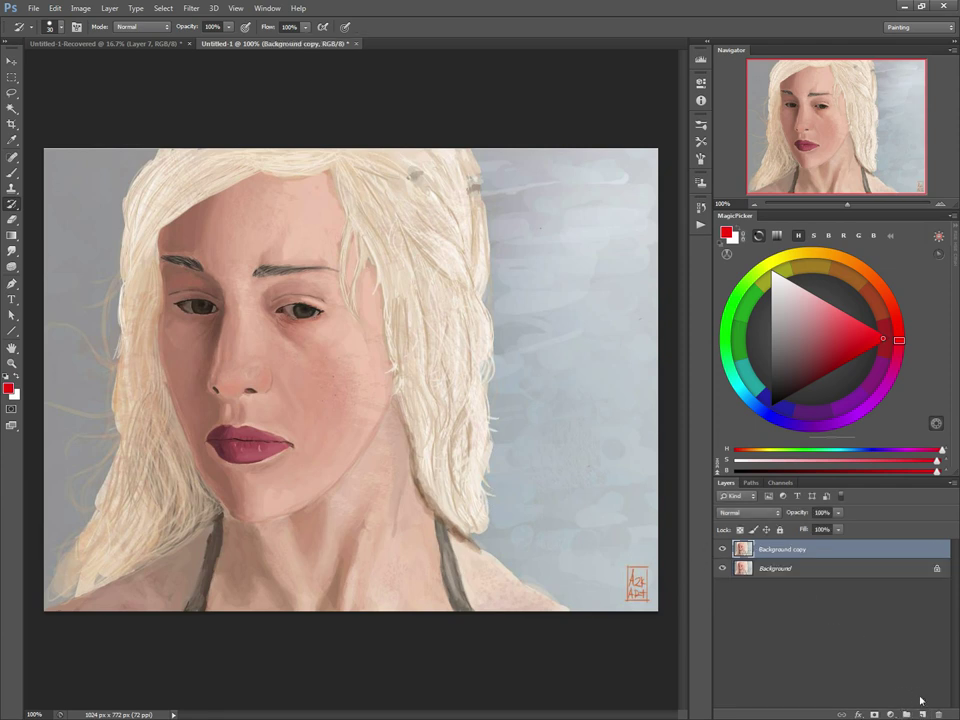
key("bracketleft")
key("bracketleft")
key("bracketleft")
key("bracketleft")
key("bracketleft")
key("bracketleft")
key("bracketleft")
key("bracketleft")
key("bracketleft")
left_click_drag(203, 310, 198, 477)
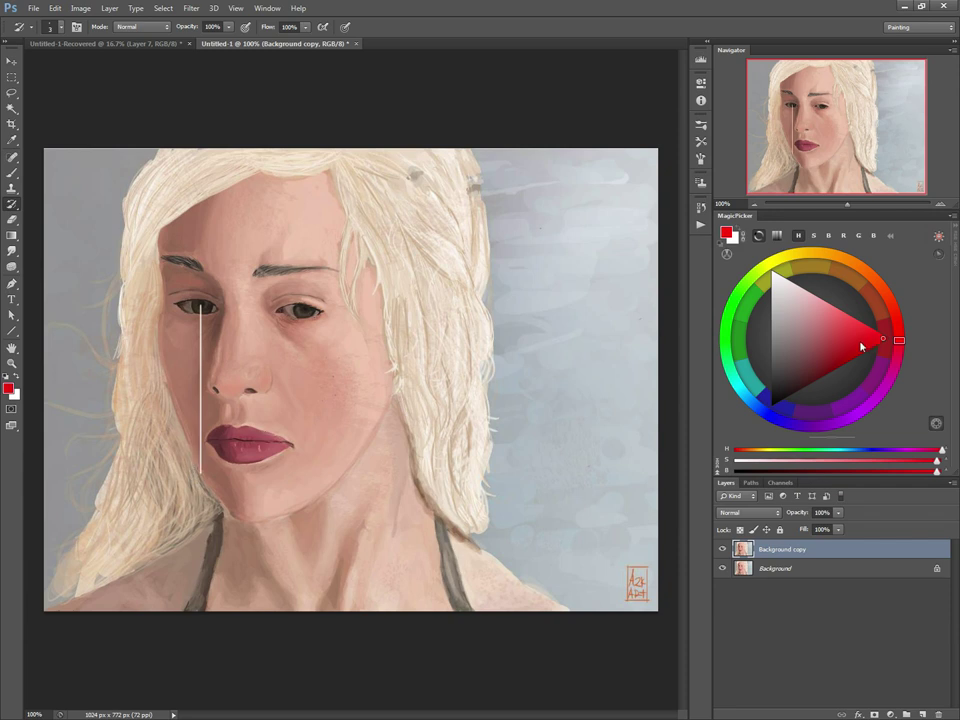
key("ctrl+z")
key("b")
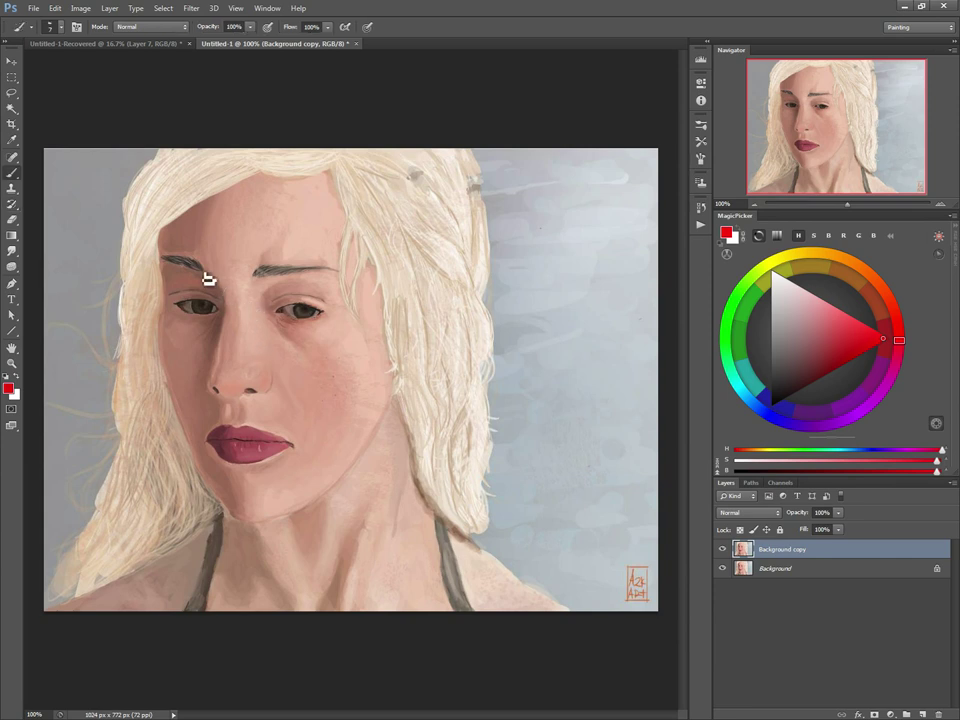
left_click_drag(204, 310, 203, 472)
key("ctrl+z")
Draw red vertical guide lines down from both pupils and inner eye corners on a new layer, and delete that layer
key("ctrl+shift+n")
key("Return")
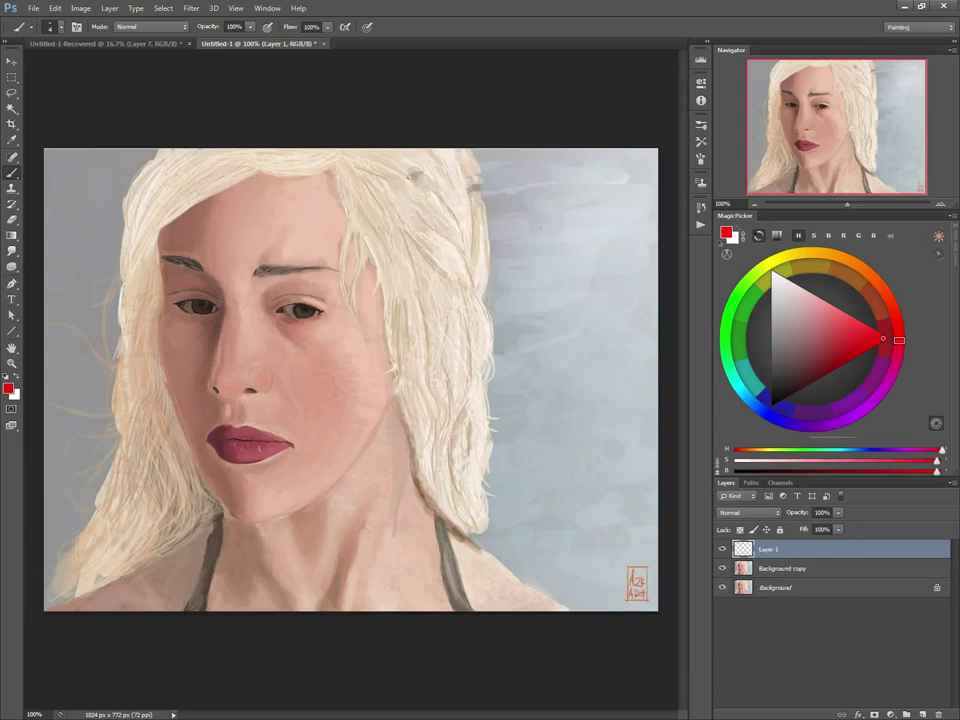
left_click_drag(205, 312, 203, 460)
left_click_drag(304, 312, 303, 484)
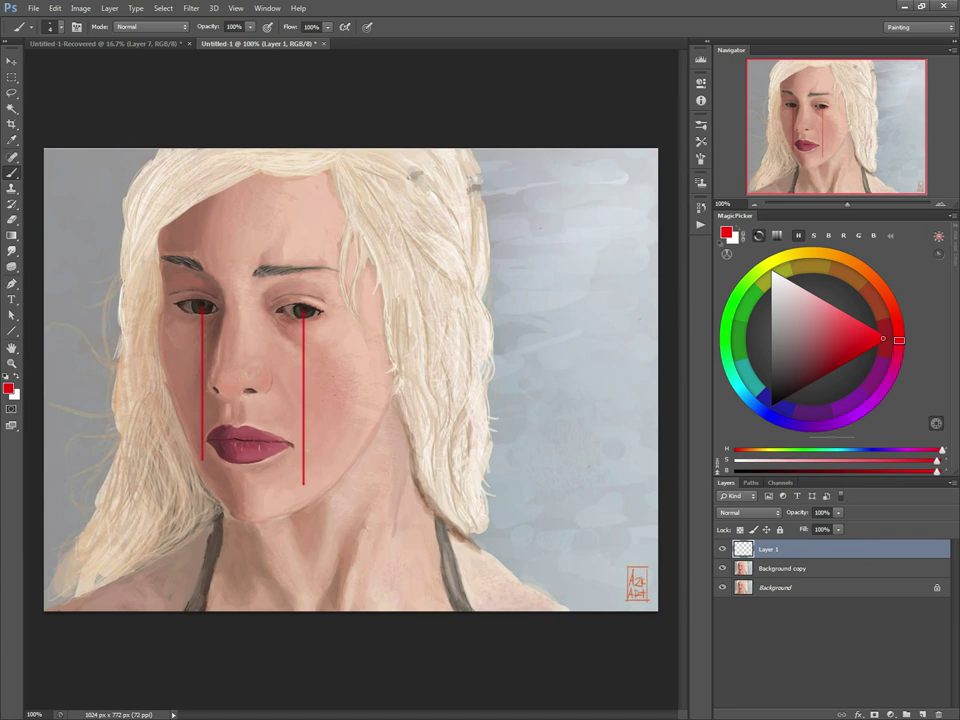
left_click_drag(277, 312, 276, 418)
left_click_drag(219, 315, 218, 393)
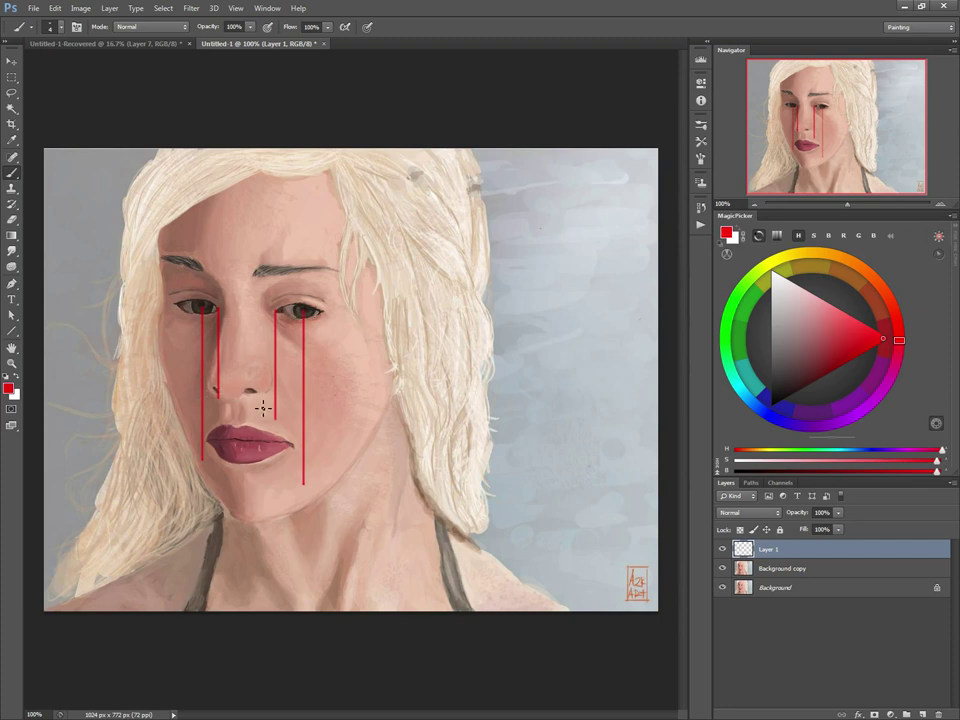
key("e")
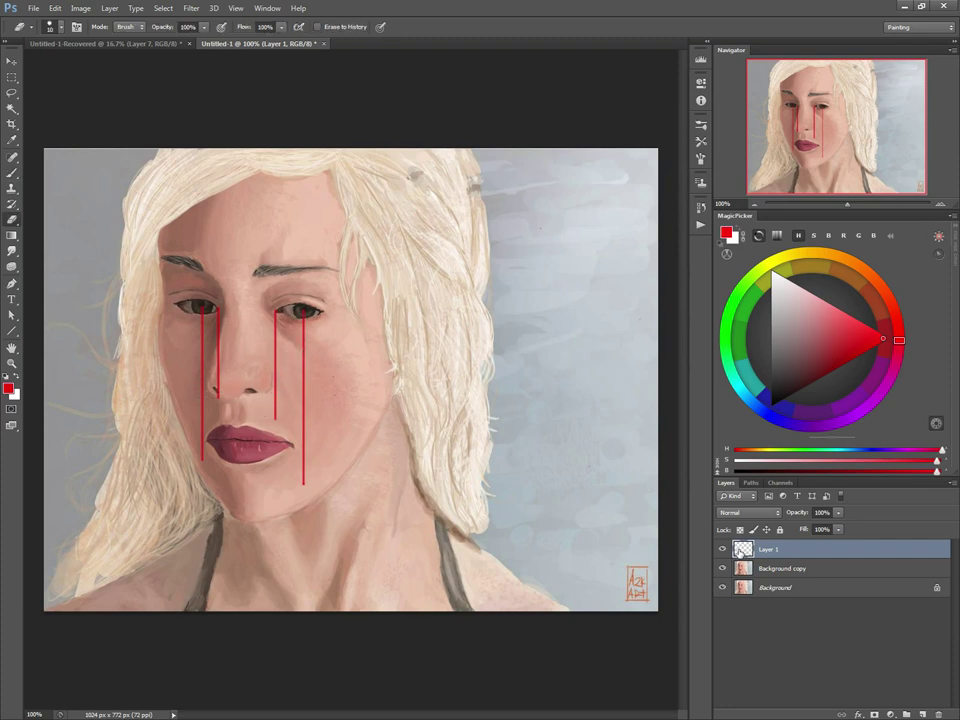
left_click(939, 713)
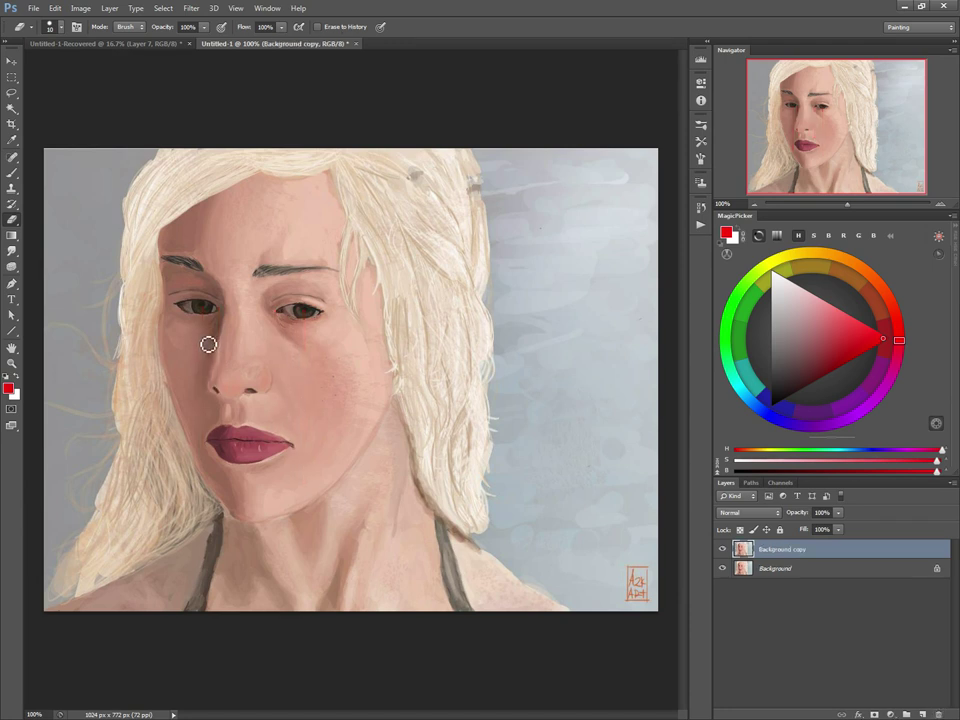
Mark the shaded eye's outer corner and the adjoining face contour in red on a new layer, and delete that layer
key("ctrl+shift+n")
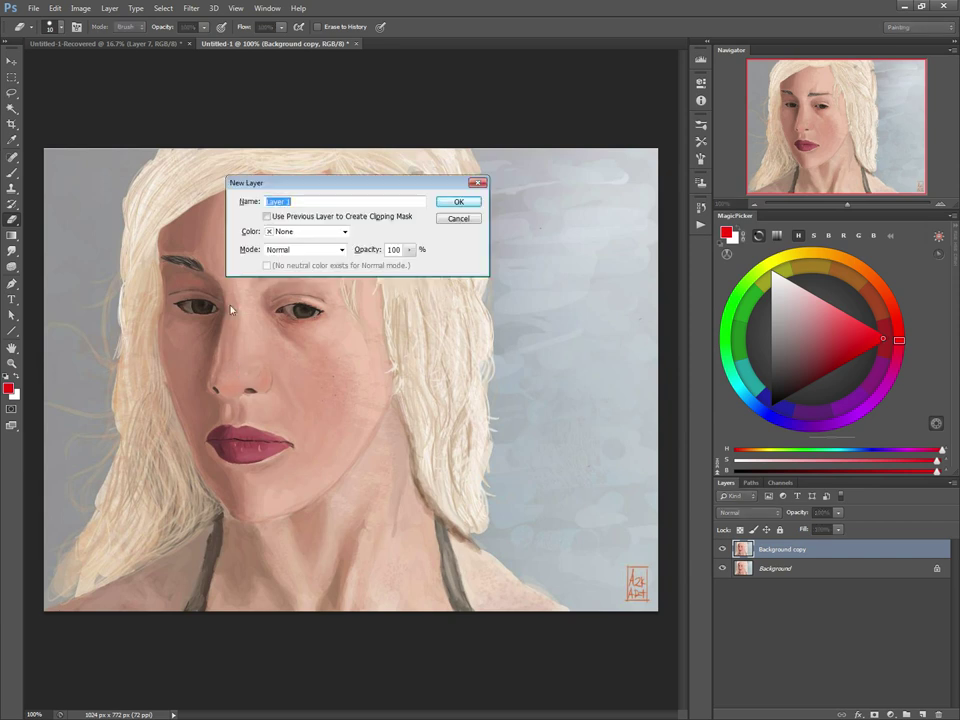
left_click(454, 199)
key("bracketleft")
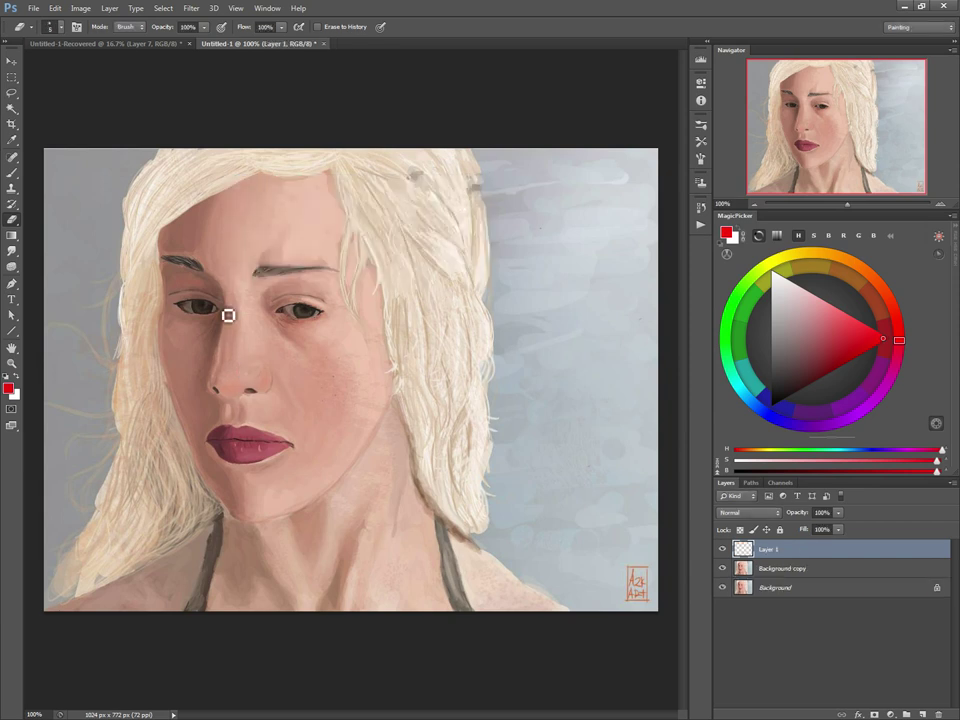
key("b")
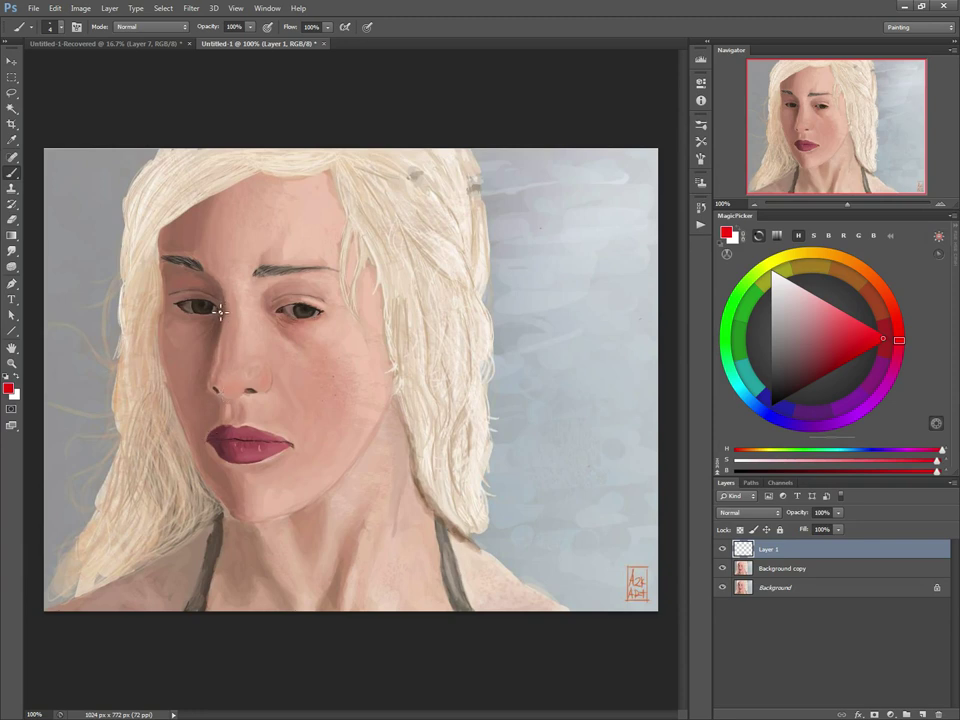
left_click_drag(206, 294, 186, 297)
left_click_drag(185, 310, 179, 303)
mouse_move(161, 228)
left_mouse_down()
mouse_move(176, 323)
mouse_move(177, 314)
mouse_move(172, 393)
mouse_move(202, 478)
left_mouse_up()
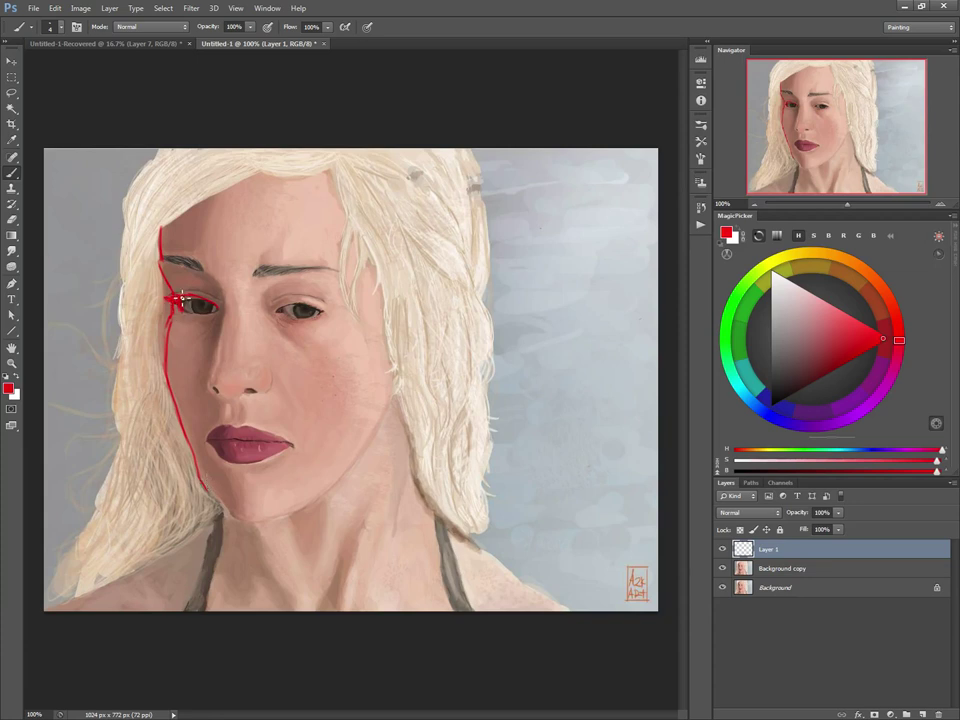
left_click_drag(182, 298, 190, 296)
left_click(722, 549)
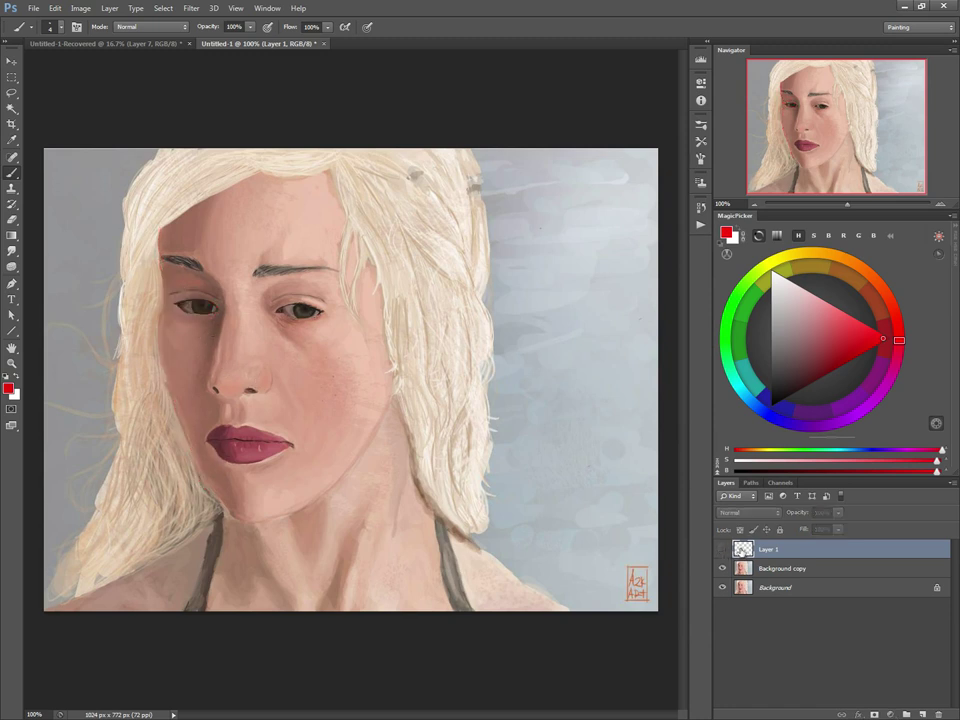
left_click(937, 714)
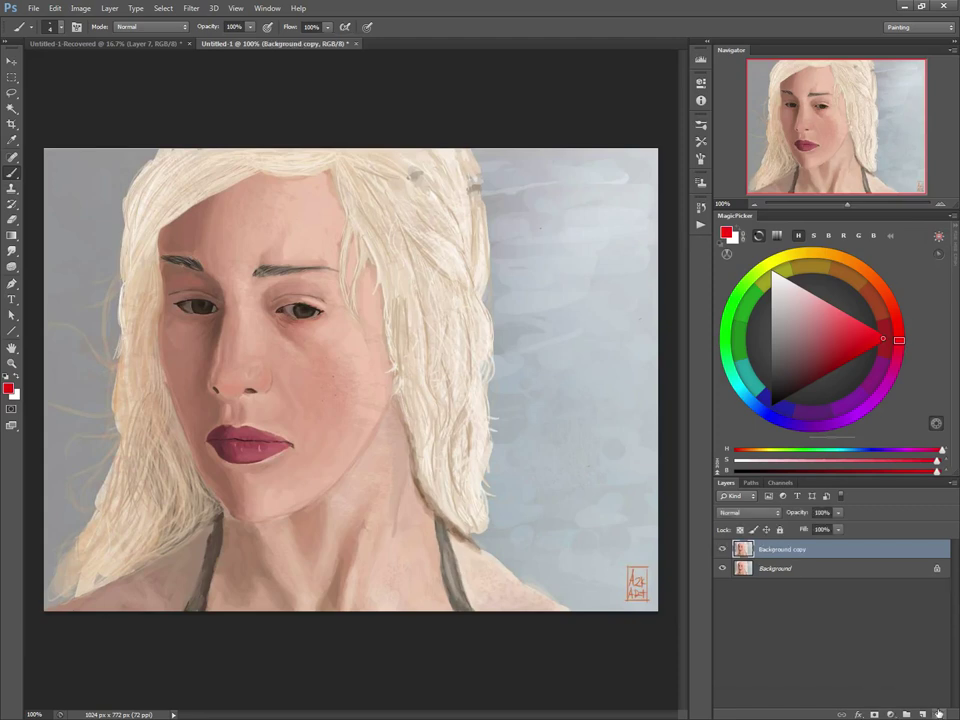
Paint a red-orange arrow on the upper right background with brush size 7, pointing down and left toward the head
left_click(214, 316, "alt")
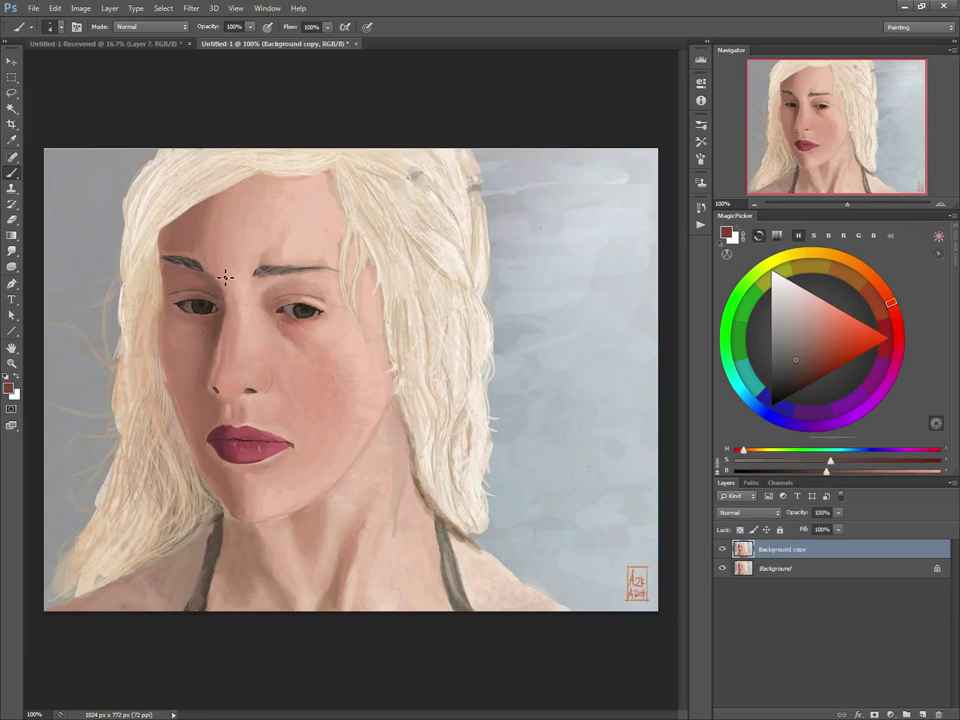
key("bracketright")
key("bracketright")
key("bracketright")
left_click(877, 337)
left_click_drag(597, 173, 554, 214)
left_click_drag(559, 197, 569, 209)
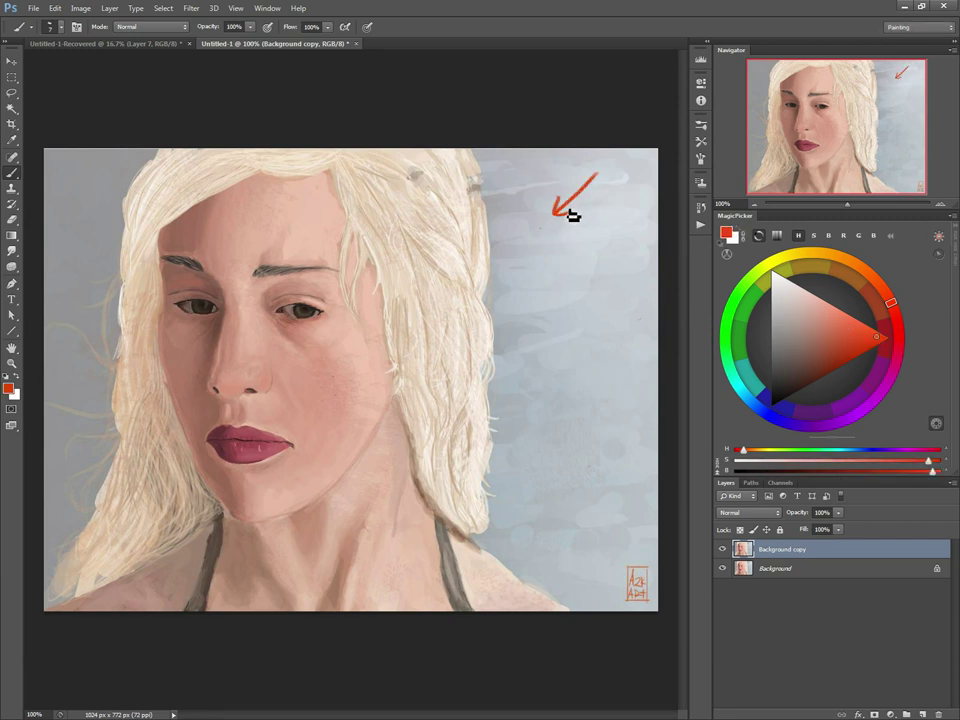
Paint shadow along the side and underside of the nose with the dark skin tone sampled beside its bridge, enlarging the brush to 25
left_click(224, 310, "alt")
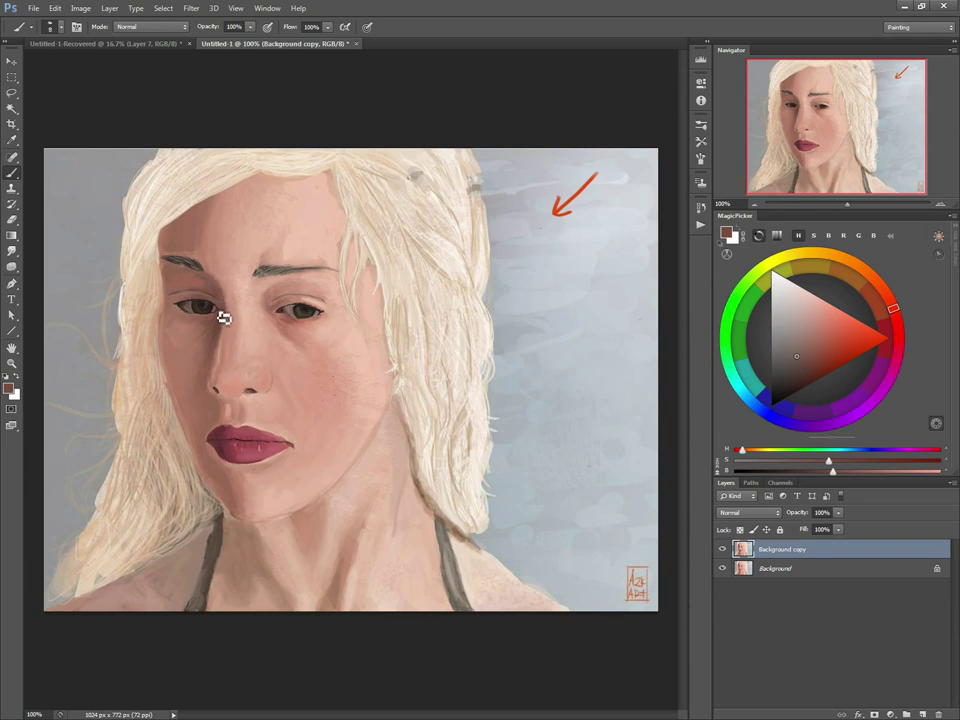
left_click_drag(224, 318, 227, 338)
key("]")
key("]")
key("bracketright")
key("bracketright")
key("bracketright")
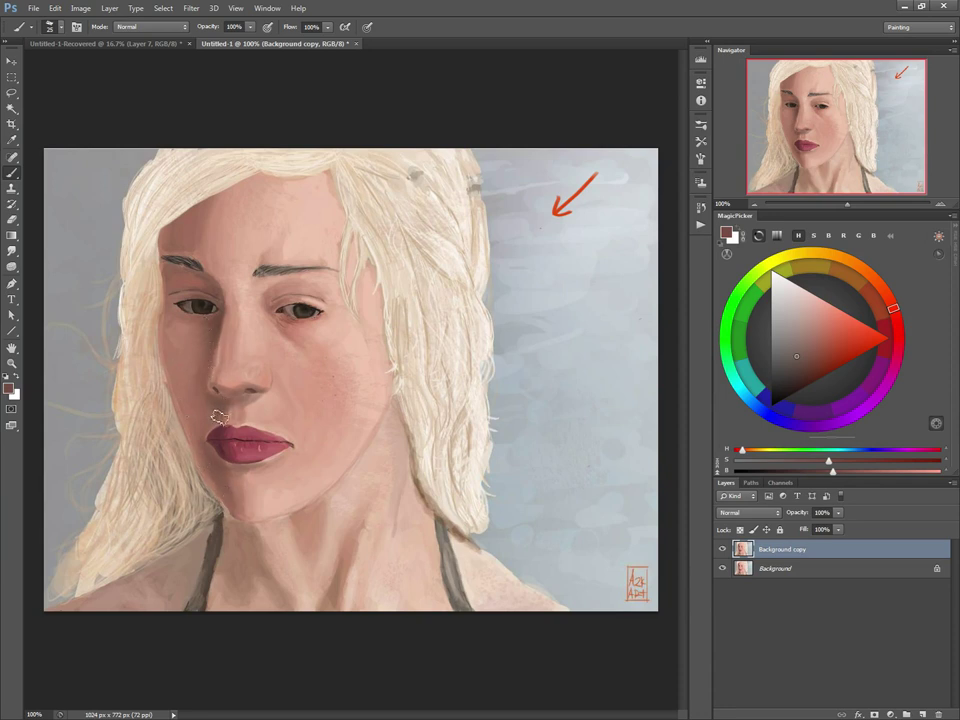
Reduce the brush to about 9 and darken the philtrum between the nose and upper lip
key("[")
key("[")
key("[")
key("[")
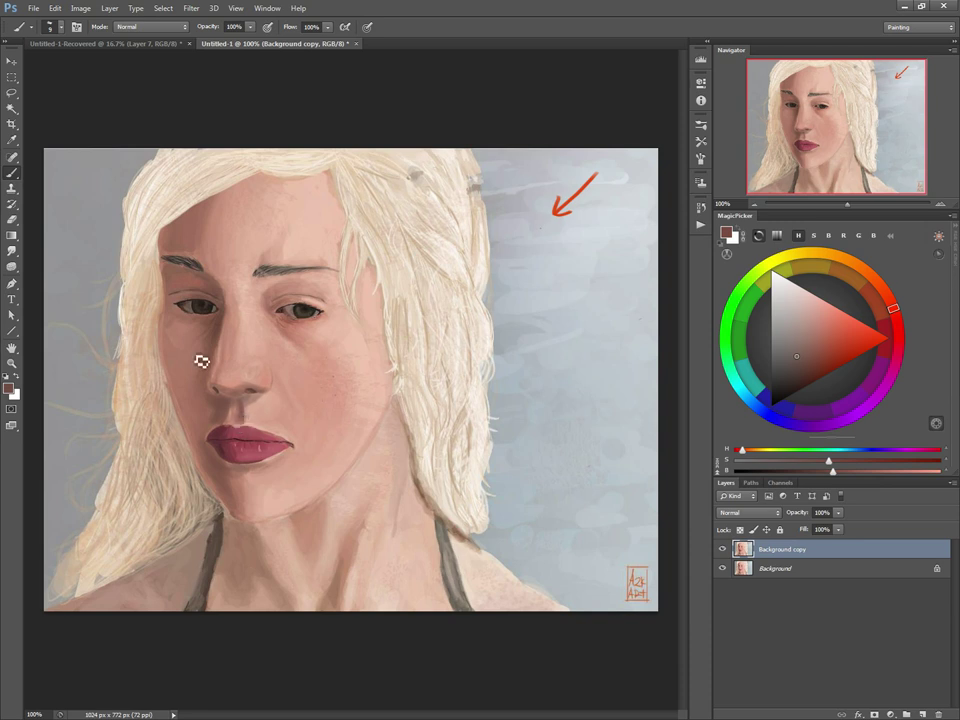
Sample dark and brown tones from the shaded eye and a pale tone from the hair above it
left_click(201, 303, "alt")
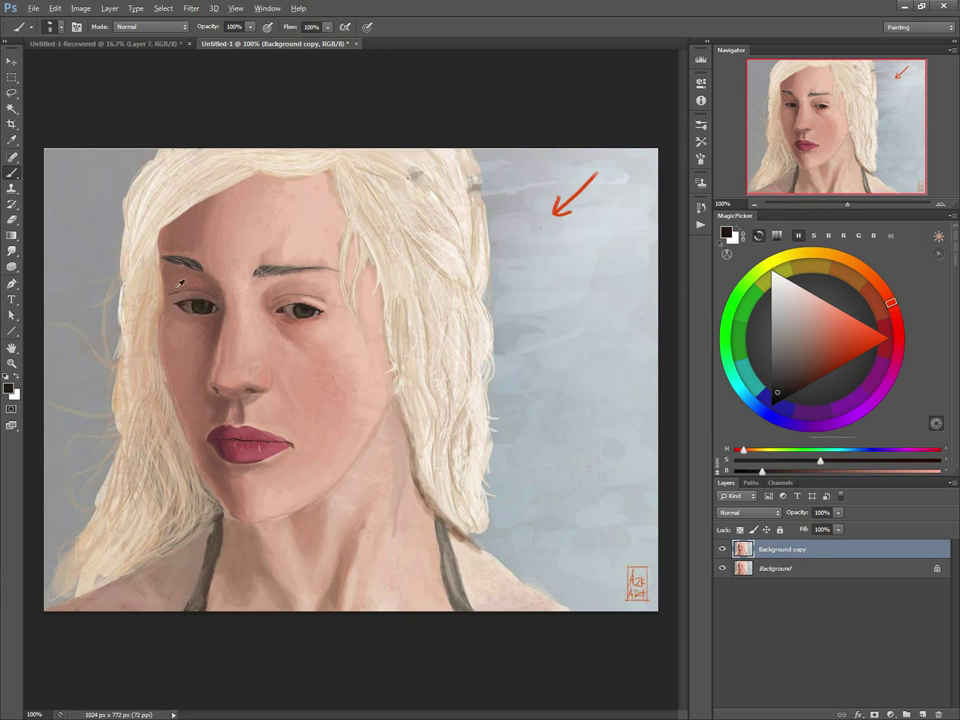
left_click(188, 300, "alt")
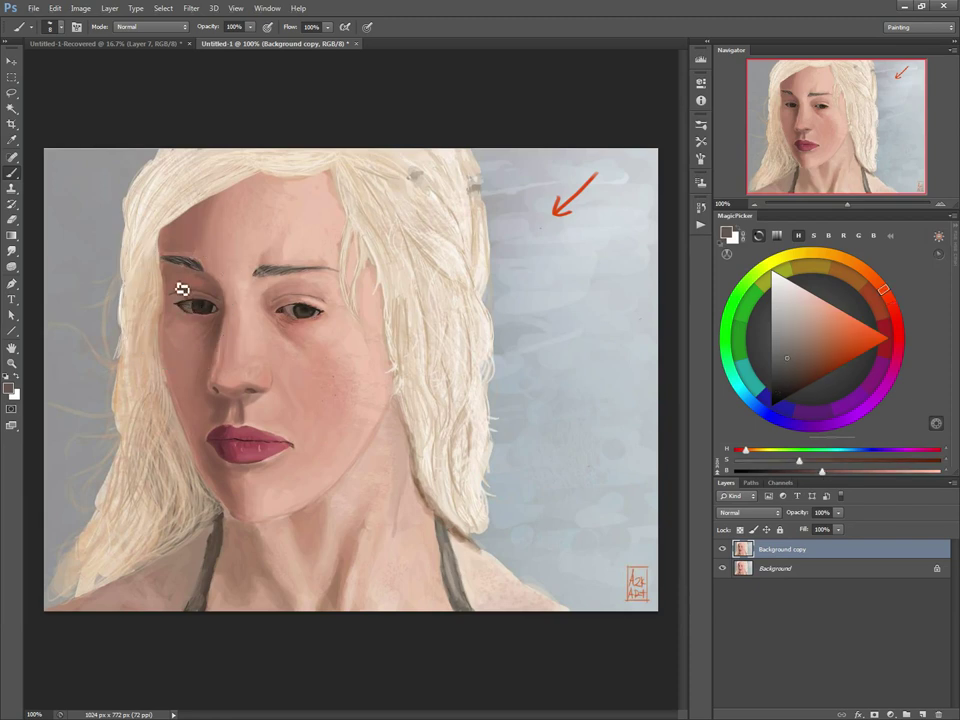
left_click(180, 207, "alt")
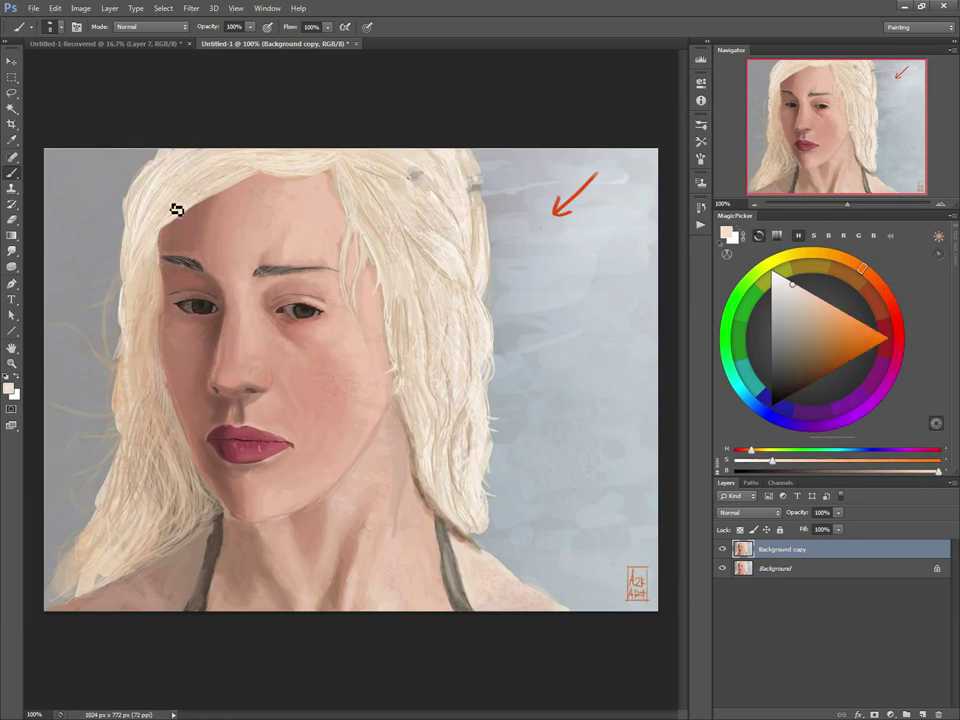
Lasso the hair on the shaded side of the face and shift it slightly inward to narrow the face, clearing the selection
left_click(12, 94)
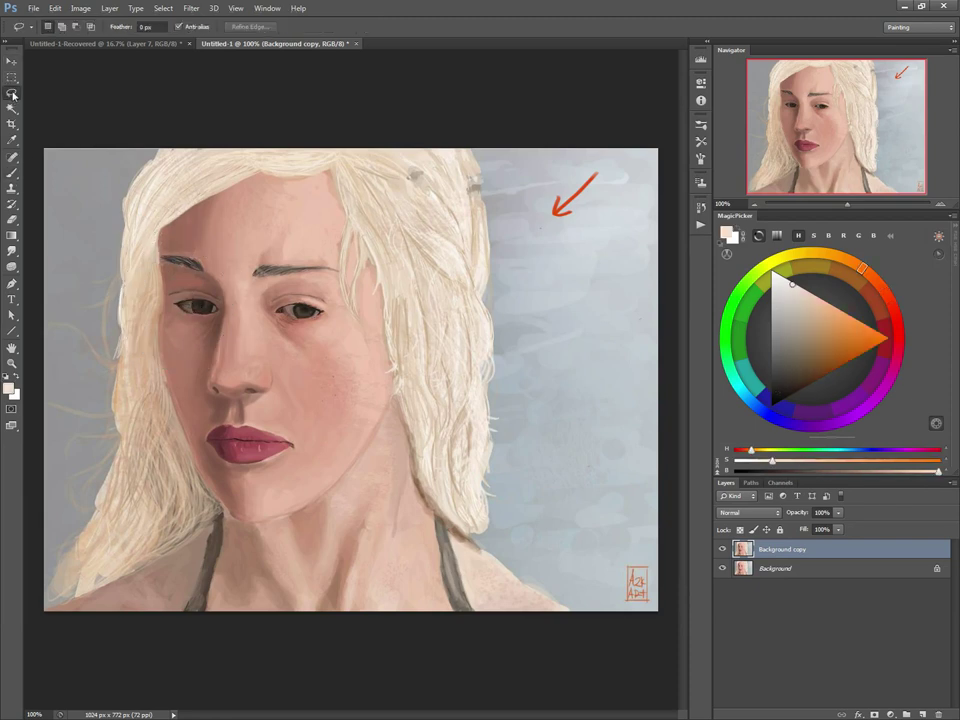
left_click(158, 147)
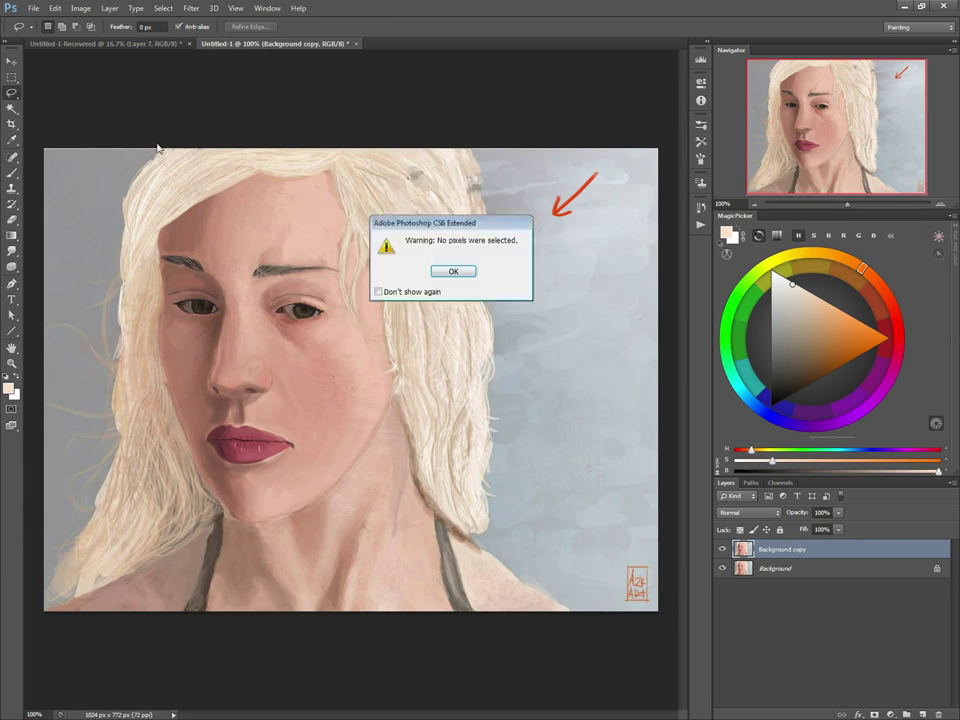
left_click(453, 271)
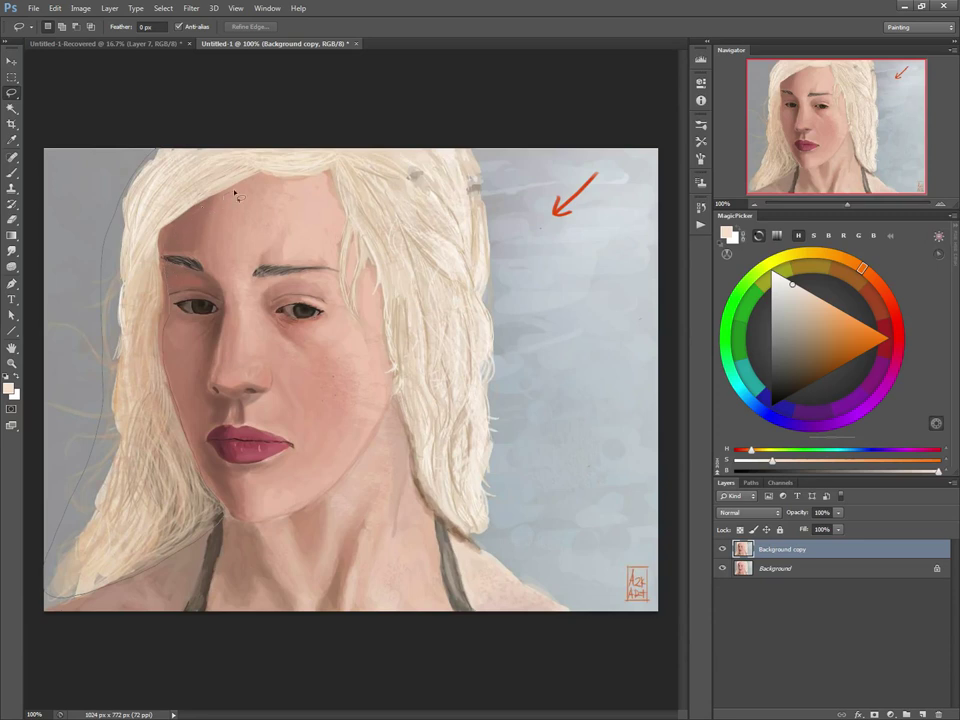
mouse_move(268, 179)
left_mouse_down()
mouse_move(330, 172)
mouse_move(342, 148)
mouse_move(128, 122)
left_mouse_up()
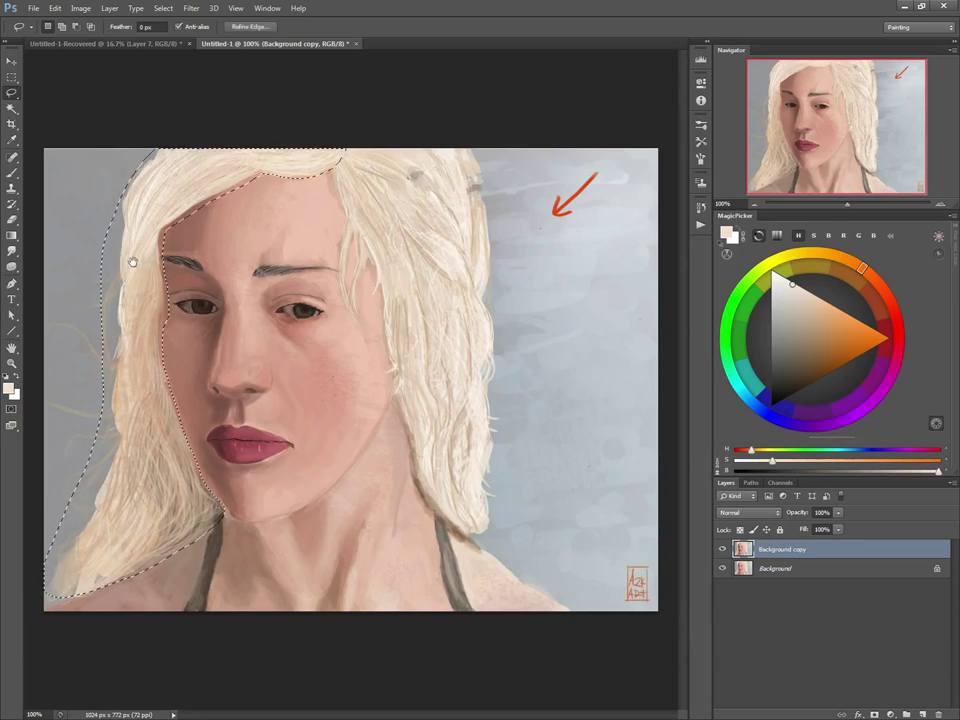
mouse_move(137, 326)
left_mouse_down()
mouse_move(165, 326)
mouse_move(137, 330)
mouse_move(141, 318)
left_mouse_up()
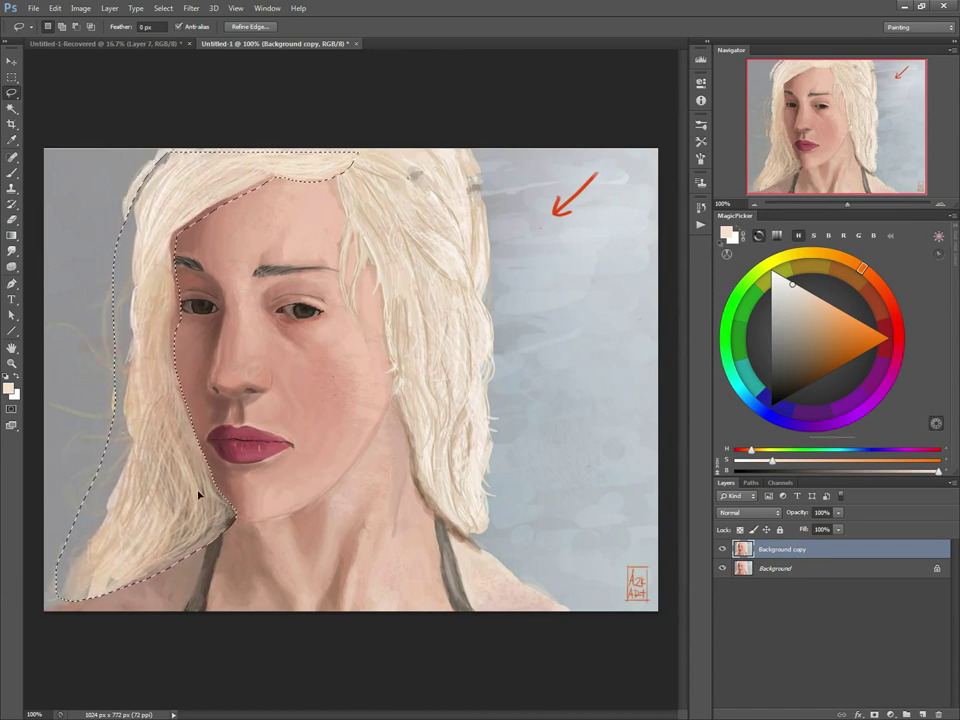
key("ctrl+d")
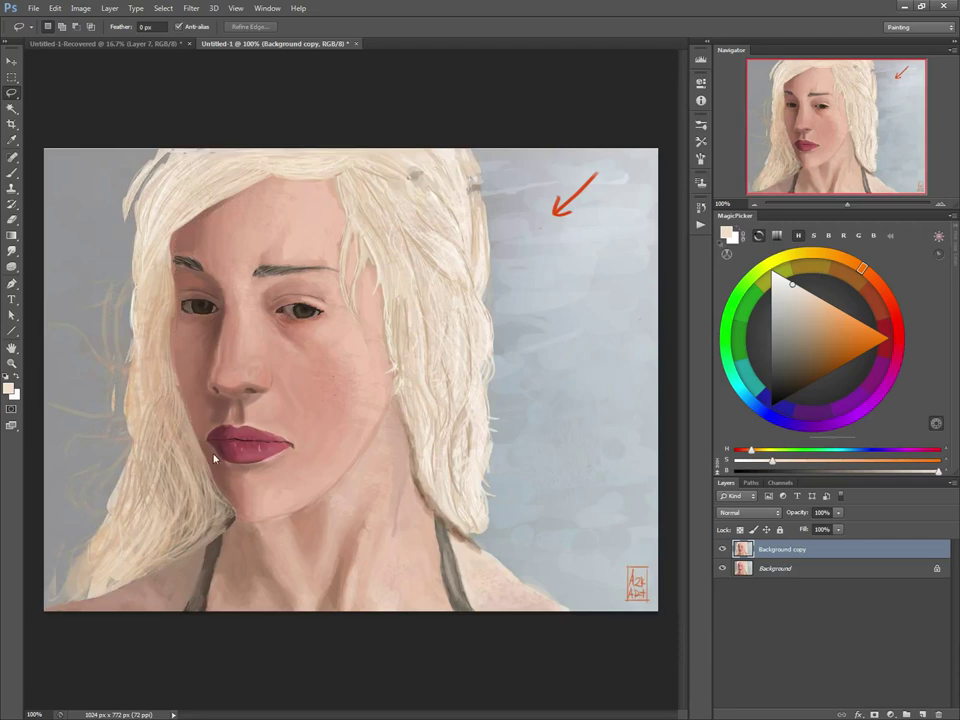
Repaint the edge of the shaded cheek and jaw with sampled skin tones, enlarging the brush to 20
key("b")
left_click(197, 400, "alt")
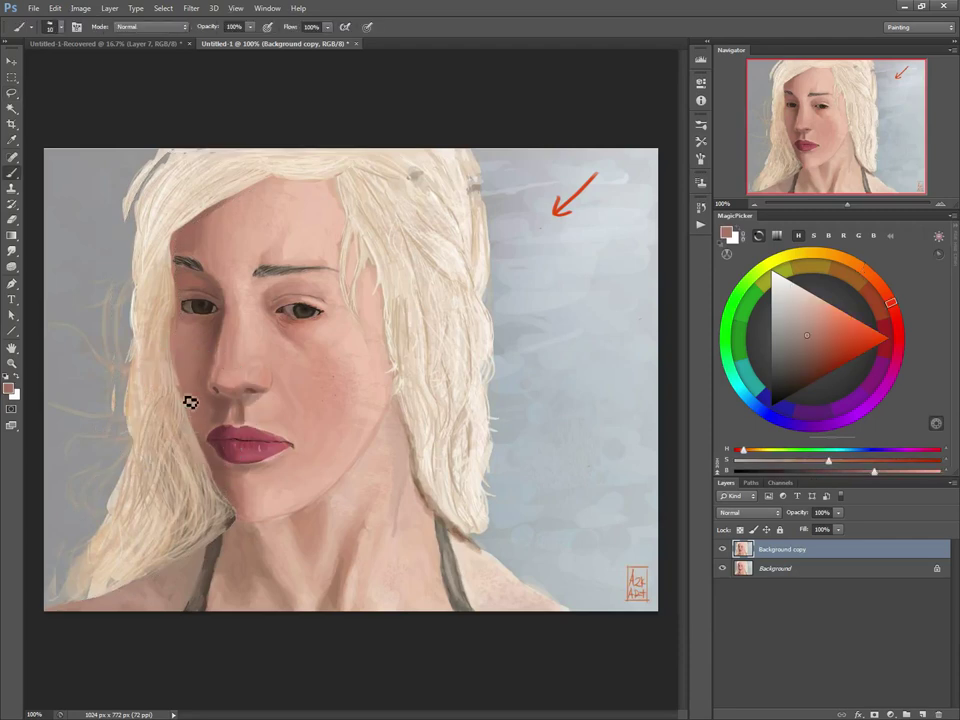
left_click_drag(195, 434, 228, 510)
left_click(222, 468, "alt")
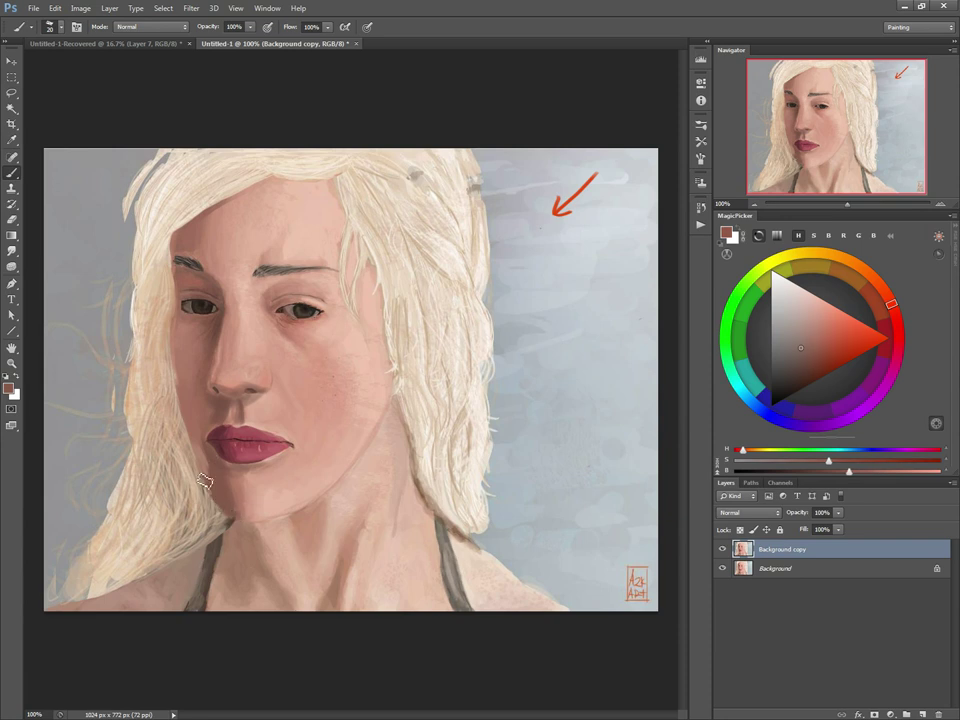
left_click(215, 460, "alt")
Retouch the skin around the outer end of the shaded eyebrow with sampled tones at brush size 15
left_click(176, 276, "alt")
key("[")
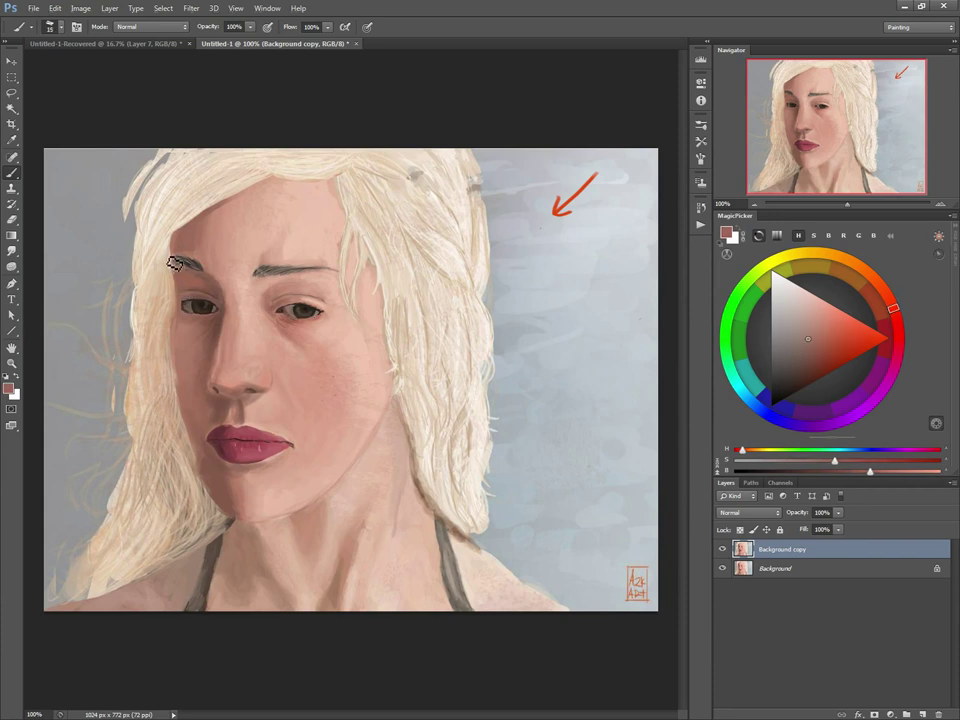
left_click(174, 248, "alt")
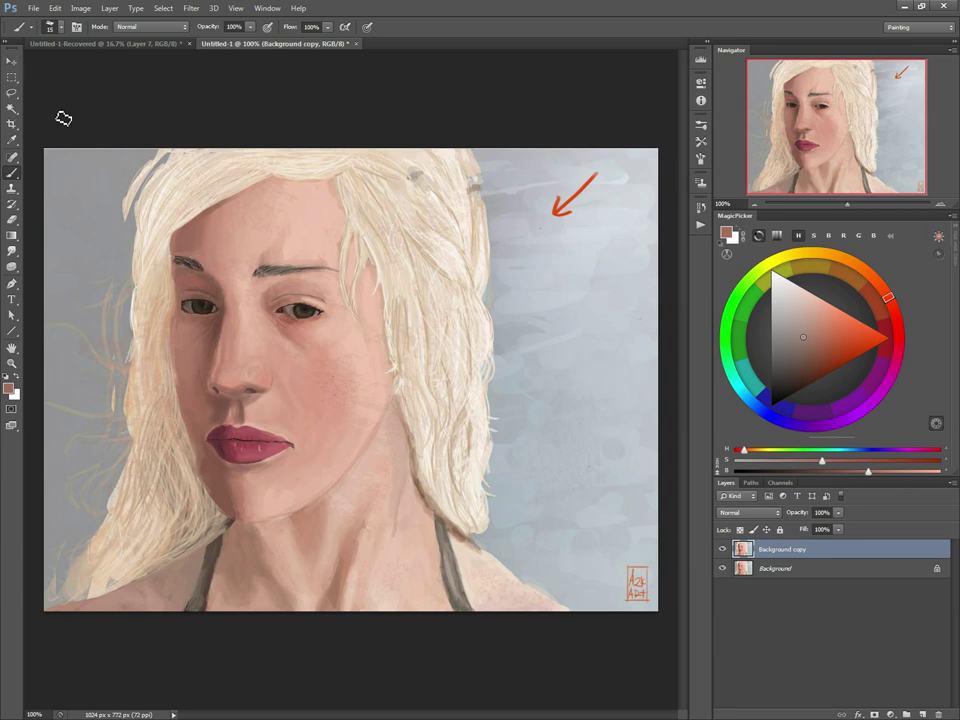
Repaint both eyebrows with the dark brown sampled from the shaded brow, and sample the skin tone beneath its inner end
left_click(196, 260, "alt")
left_click_drag(221, 280, 178, 270)
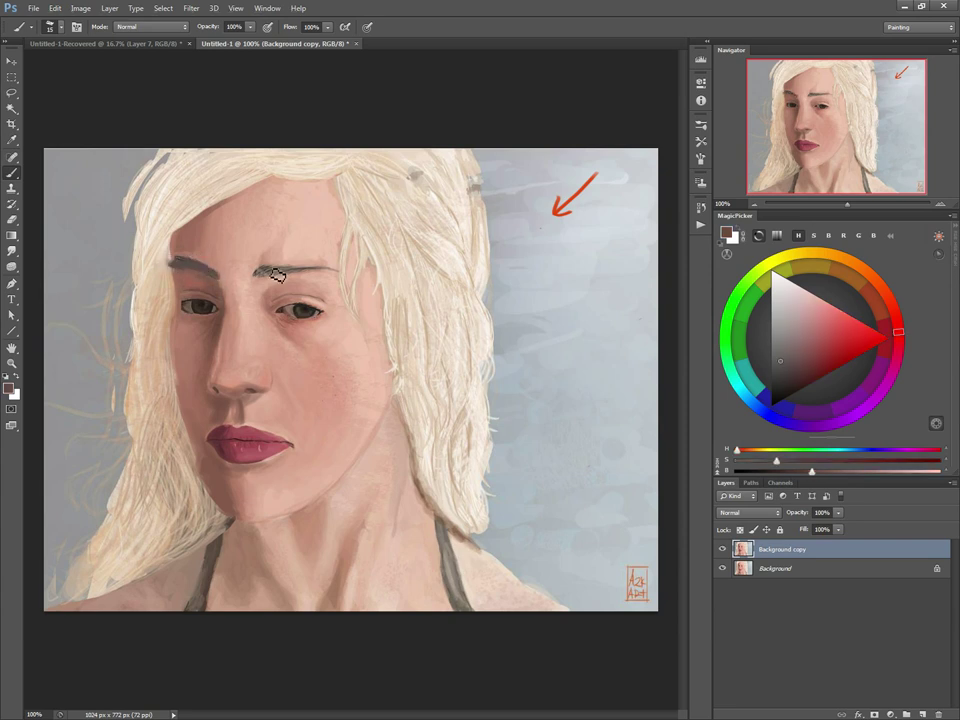
mouse_move(275, 276)
left_mouse_down()
mouse_move(261, 278)
mouse_move(315, 274)
left_mouse_up()
left_click(222, 289, "alt")
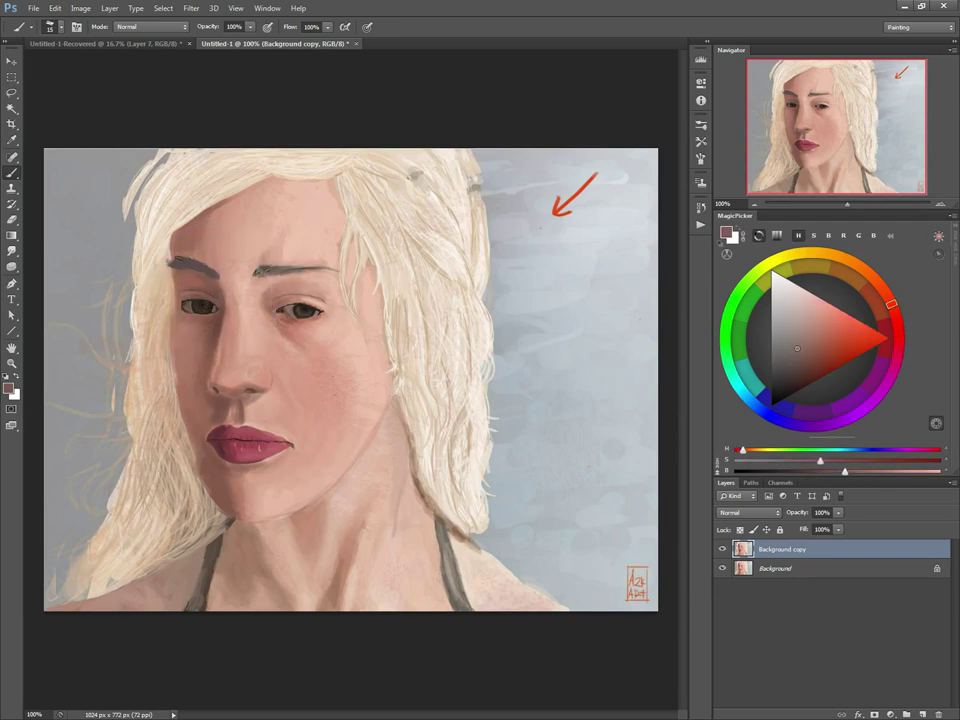
Darken the outer corner and upper lid of the shaded eye with deeper sampled browns at brush size 8
left_click(210, 278, "alt")
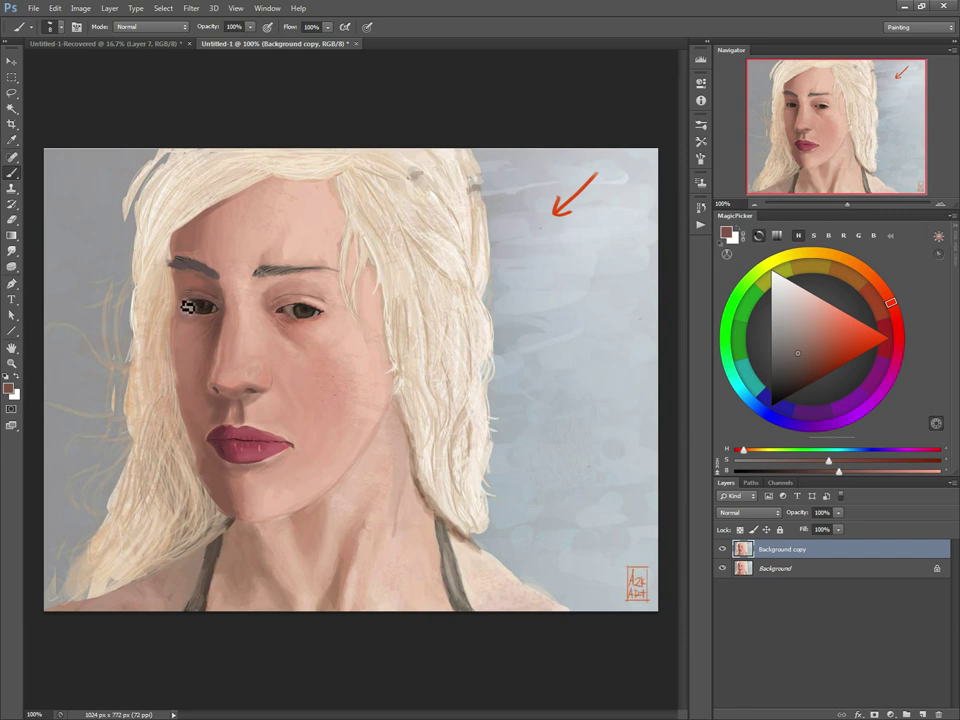
left_click(798, 374)
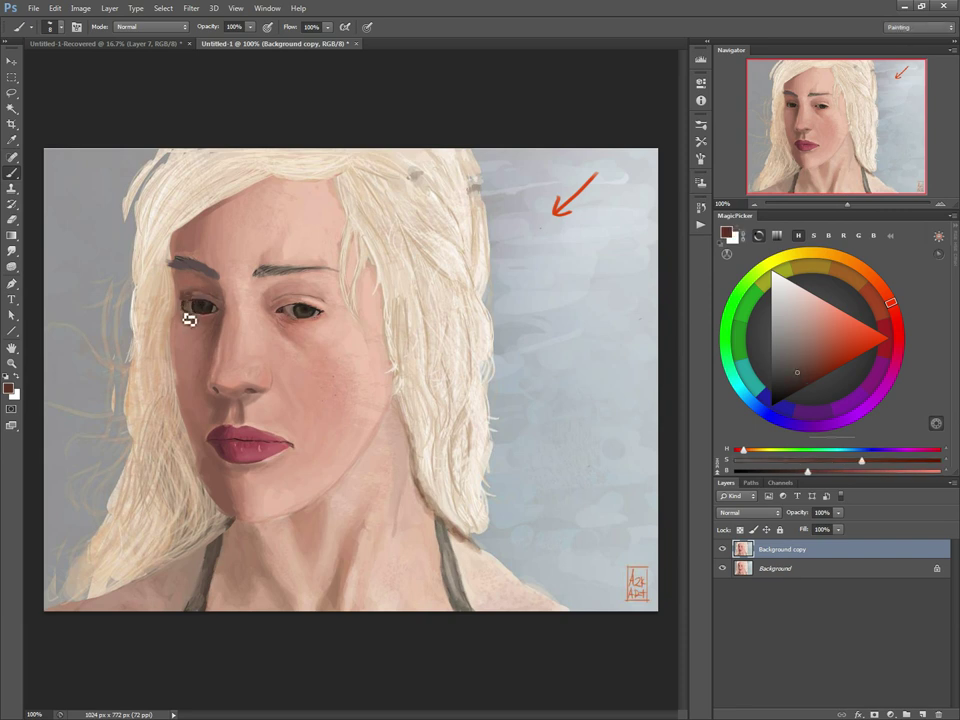
left_click(188, 316, "alt")
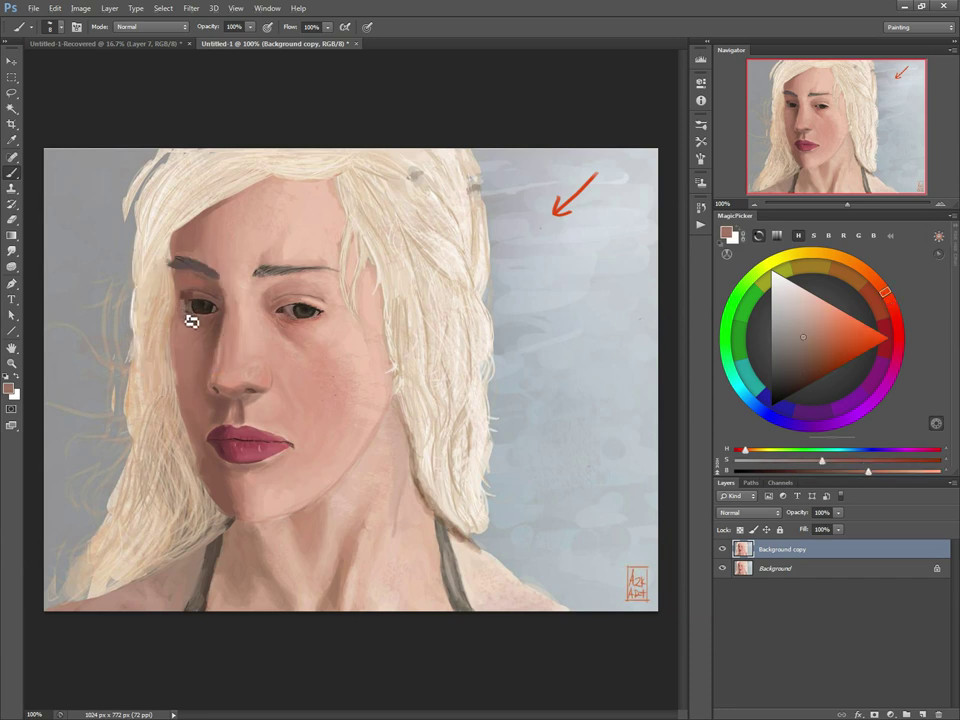
left_click(190, 306, "alt")
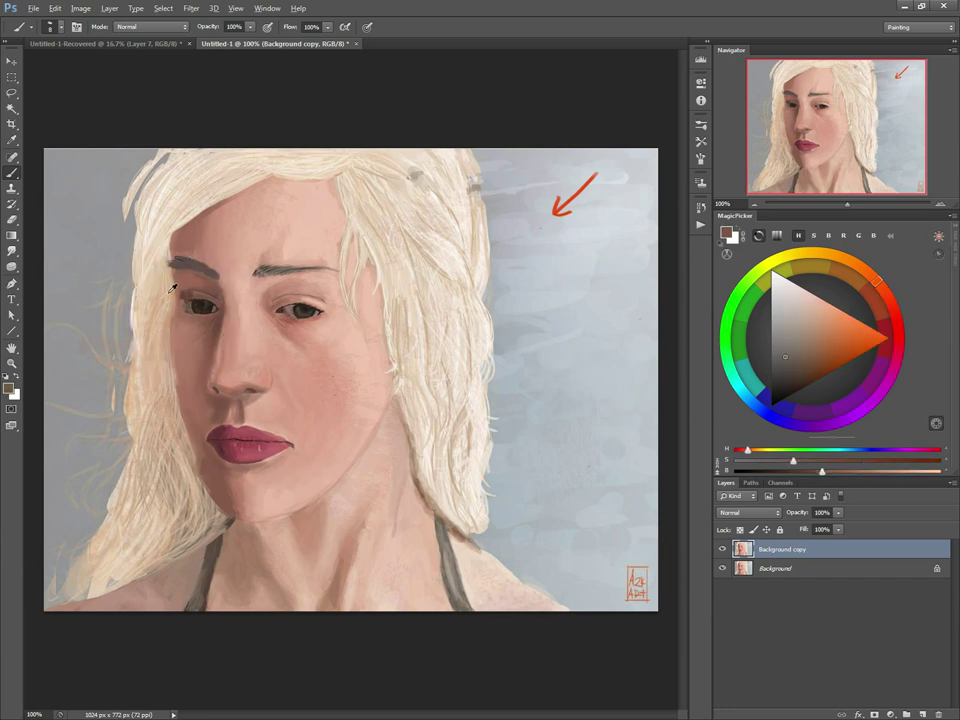
left_click(184, 329, "alt")
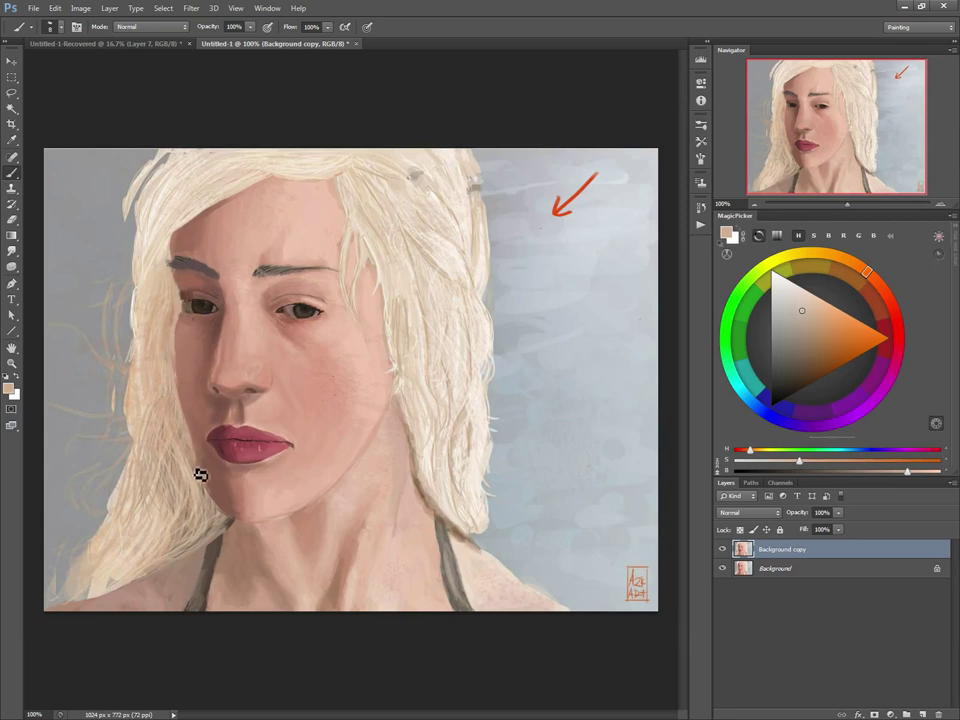
Widen the shaded cheek below the outer eye corner with sampled skin tone at brush size 15
left_click(186, 329, "alt")
key("bracketright")
key("bracketright")
key("bracketright")
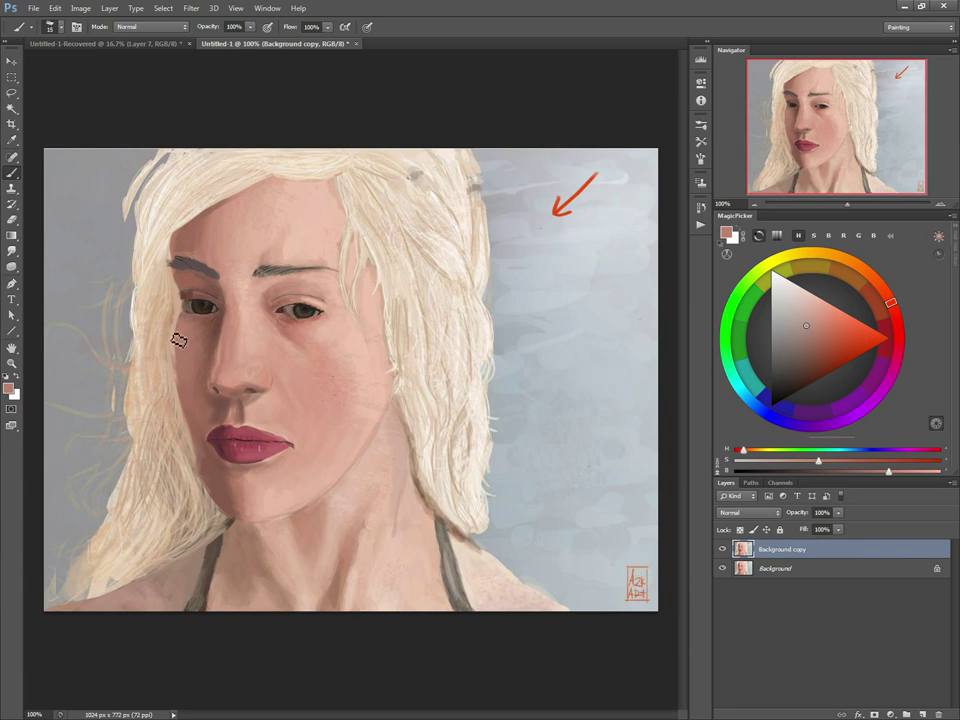
left_click_drag(180, 341, 180, 337)
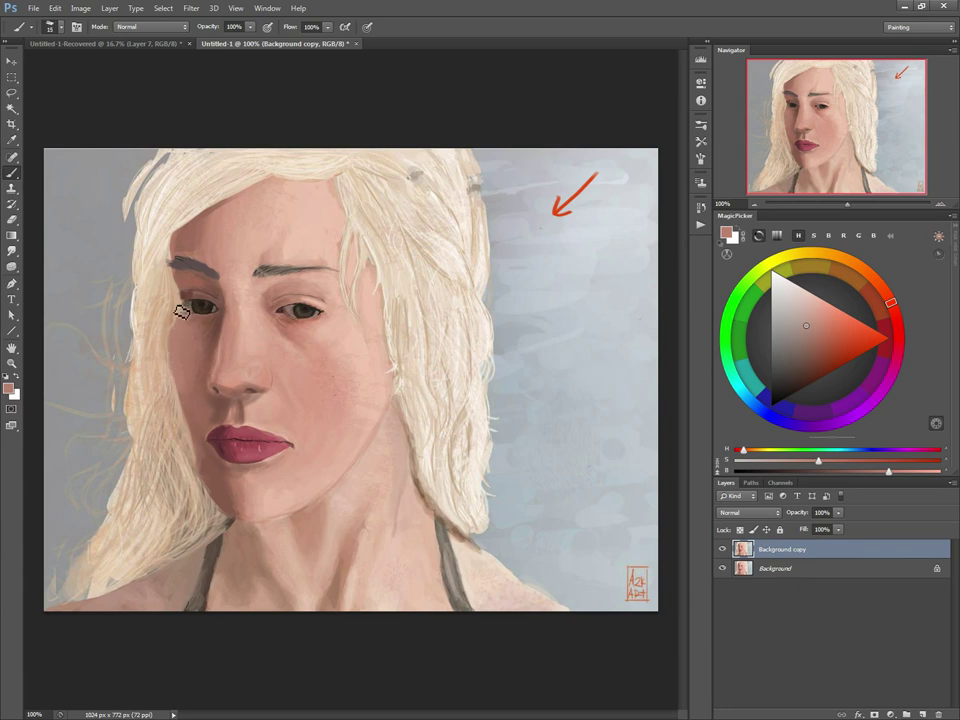
Paint a tan shadow over the hair bordering the shaded side of the face, from brow to jaw, at brush size 15
left_click(175, 292, "alt")
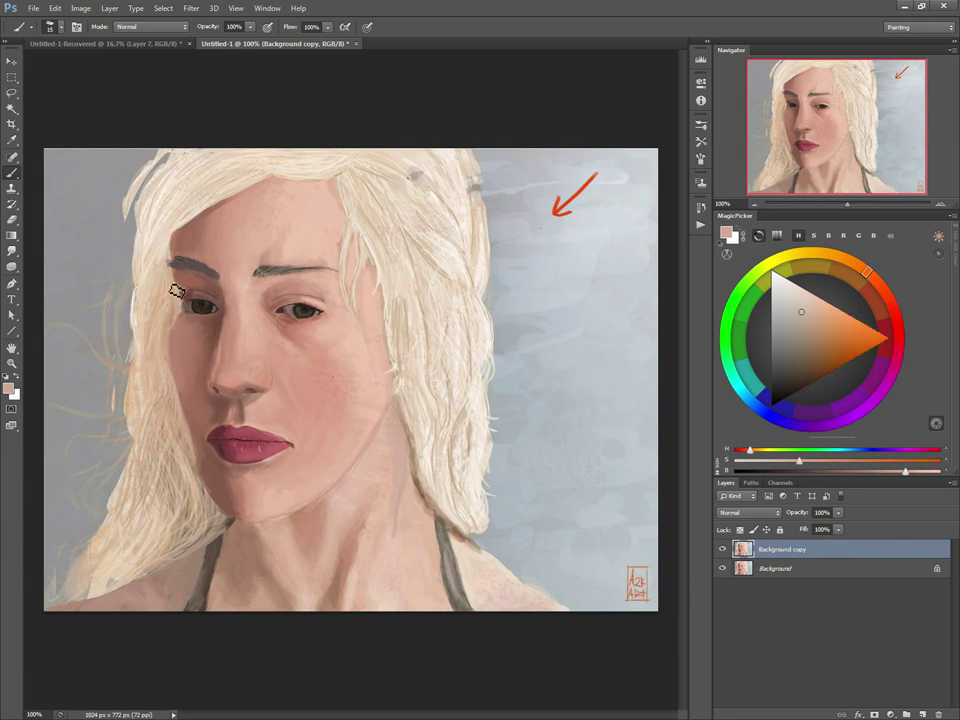
left_click(809, 333)
key("bracketleft")
key("bracketleft")
key("bracketleft")
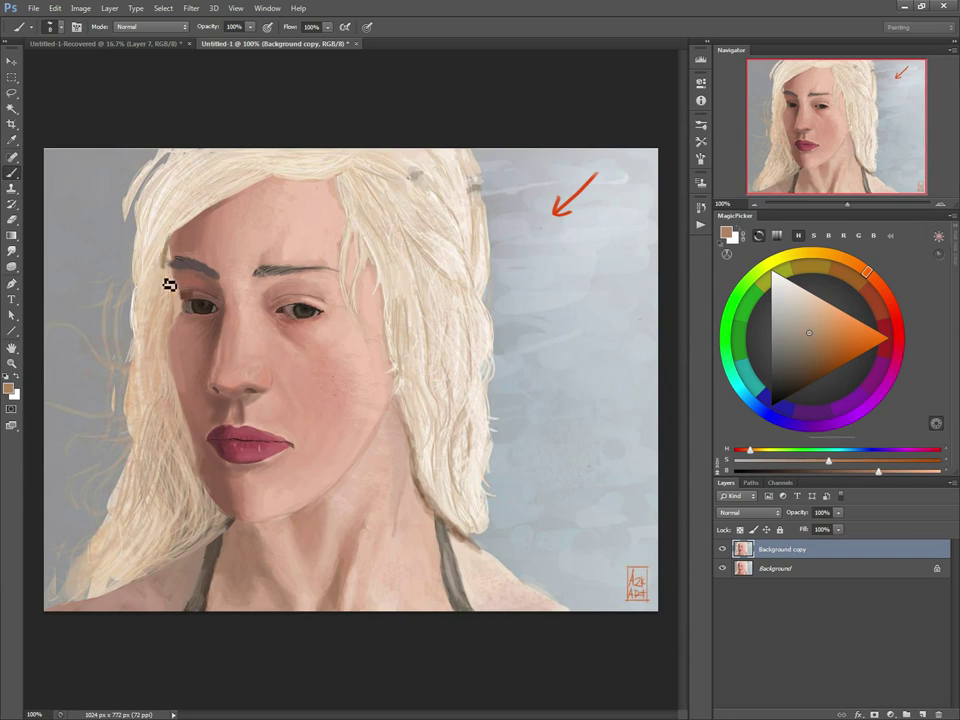
key("bracketright")
key("bracketright")
key("bracketright")
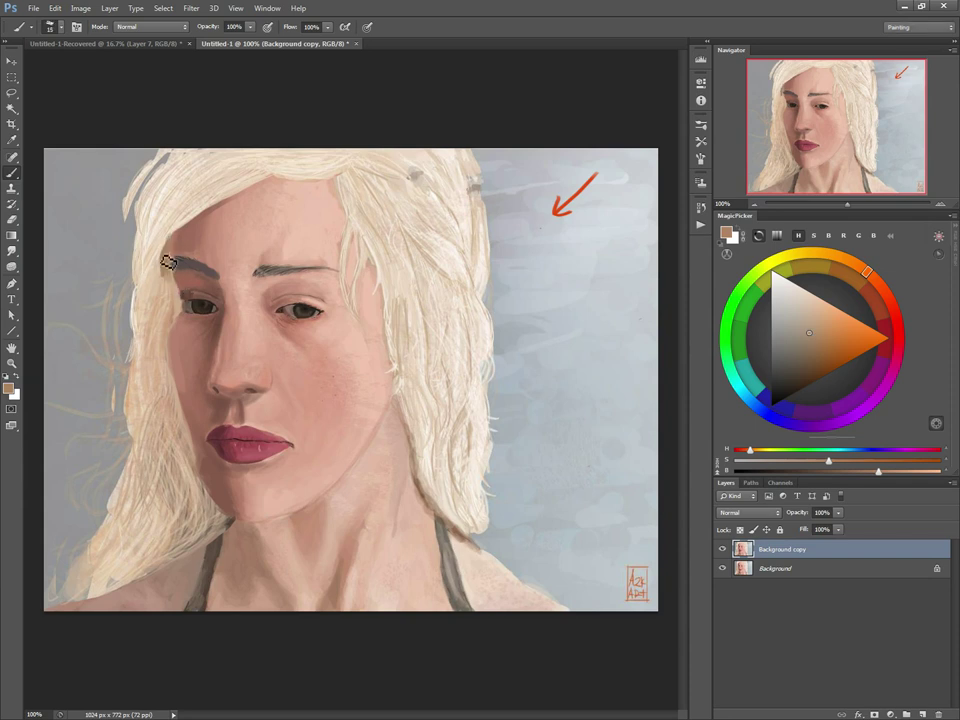
mouse_move(168, 262)
left_mouse_down()
mouse_move(154, 300)
mouse_move(171, 283)
mouse_move(175, 291)
left_mouse_up()
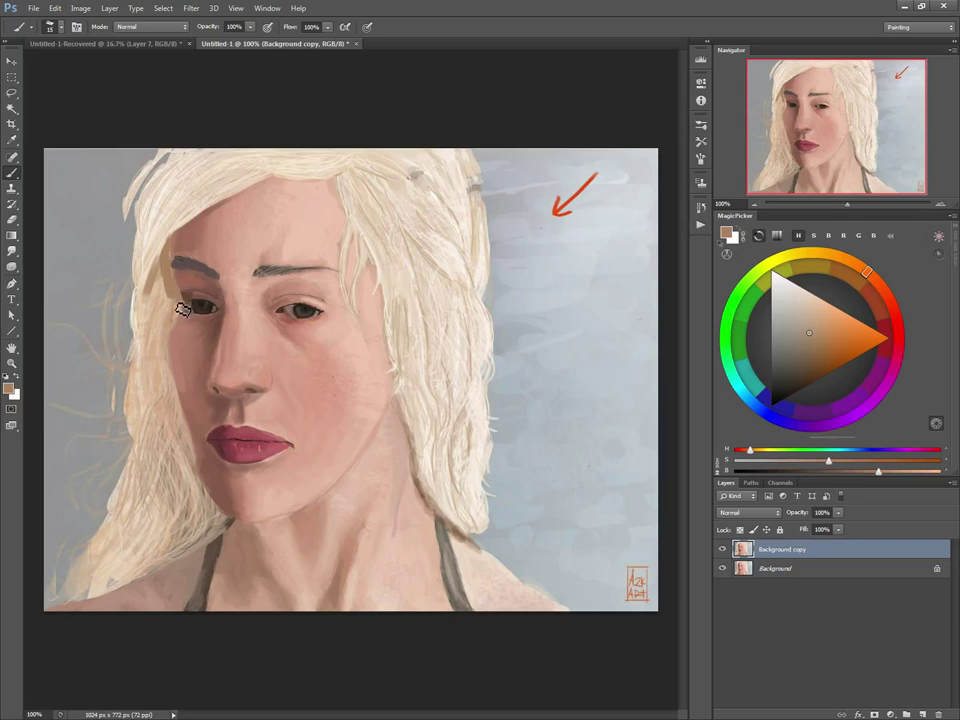
mouse_move(171, 336)
left_mouse_down()
mouse_move(166, 267)
mouse_move(143, 330)
mouse_move(159, 276)
mouse_move(155, 377)
mouse_move(160, 332)
mouse_move(183, 466)
mouse_move(175, 421)
mouse_move(199, 503)
mouse_move(213, 518)
mouse_move(205, 458)
mouse_move(217, 501)
left_mouse_up()
Repaint the shaded jaw and cheek contour against the tan hair with sampled skin tones at brush size 20
key("bracketright")
key("bracketright")
key("bracketright")
left_click(204, 456, "alt")
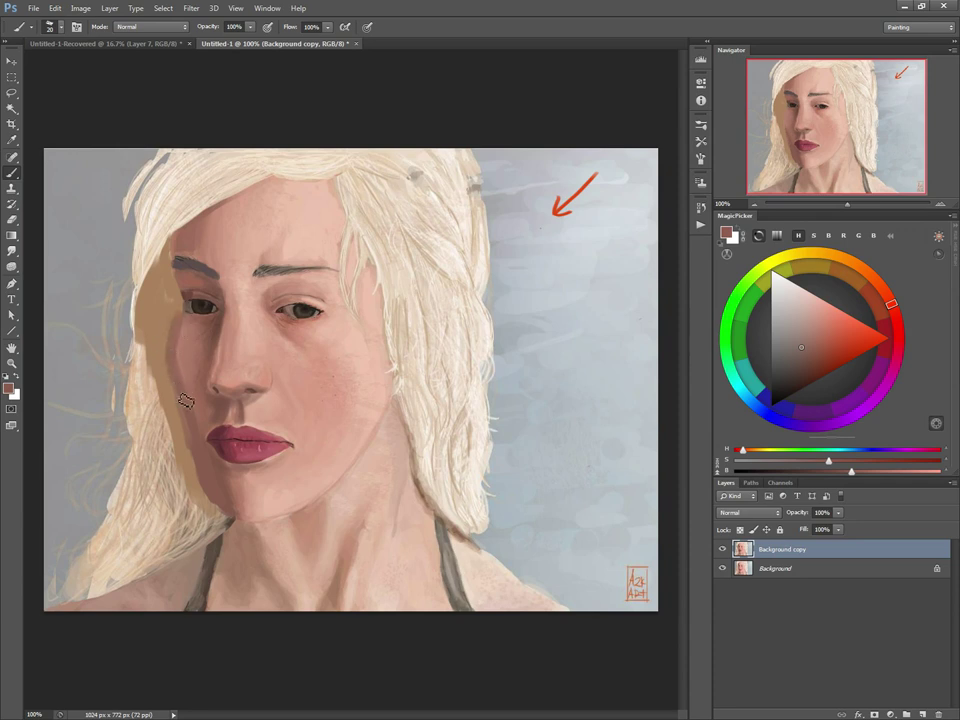
left_click(183, 327, "alt")
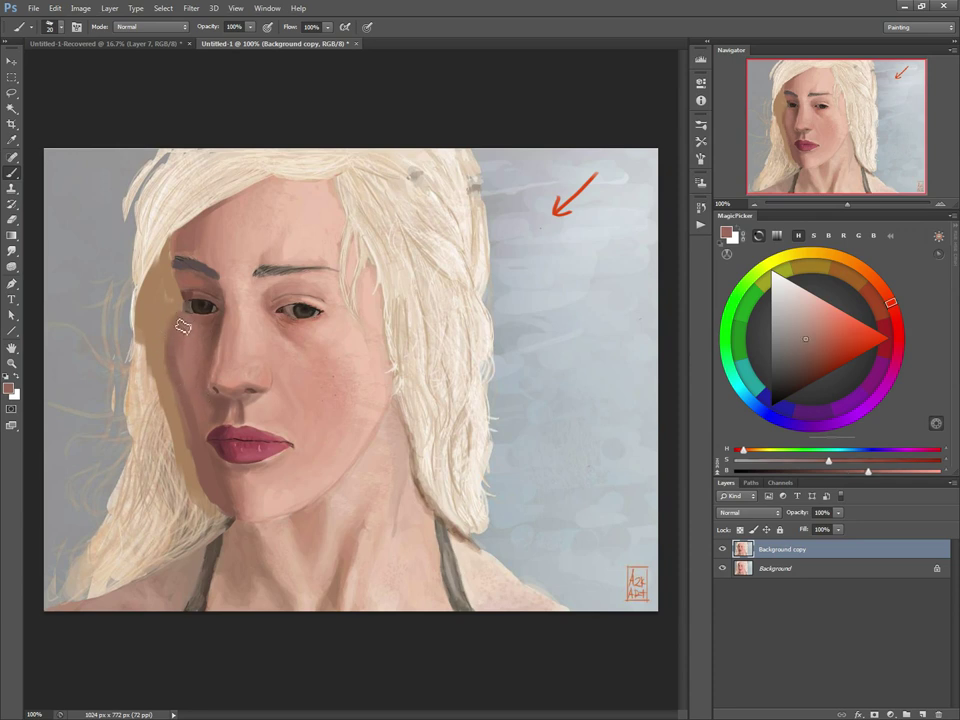
Darken the skin between the shaded eye and brow out to the temple with sampled reddish and brown tones
left_click(181, 284, "alt")
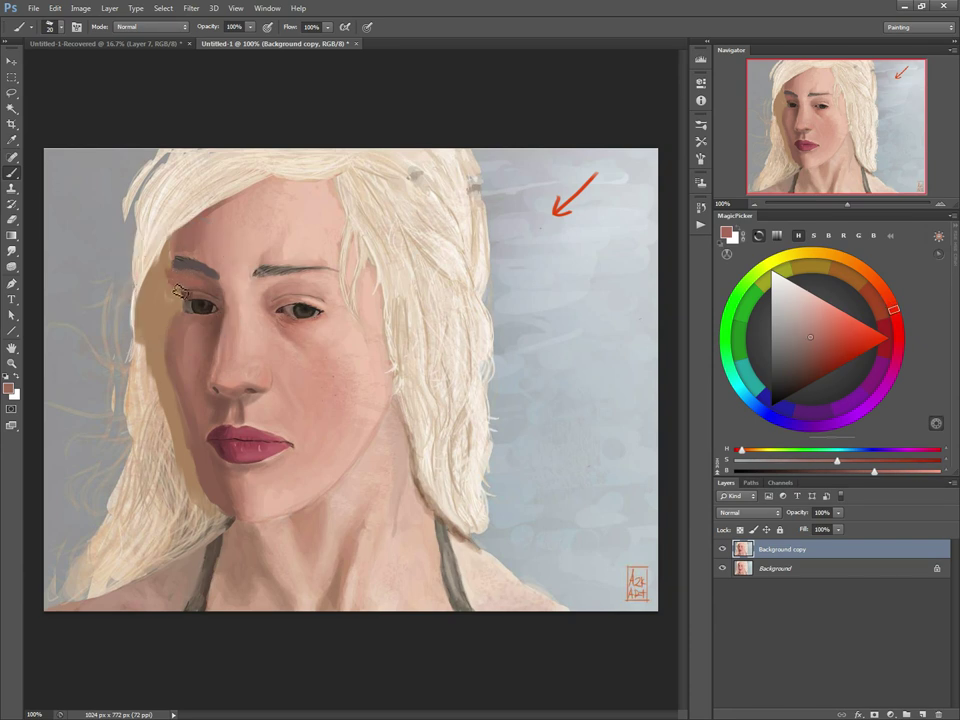
left_click(178, 291, "alt")
left_click(226, 300, "alt")
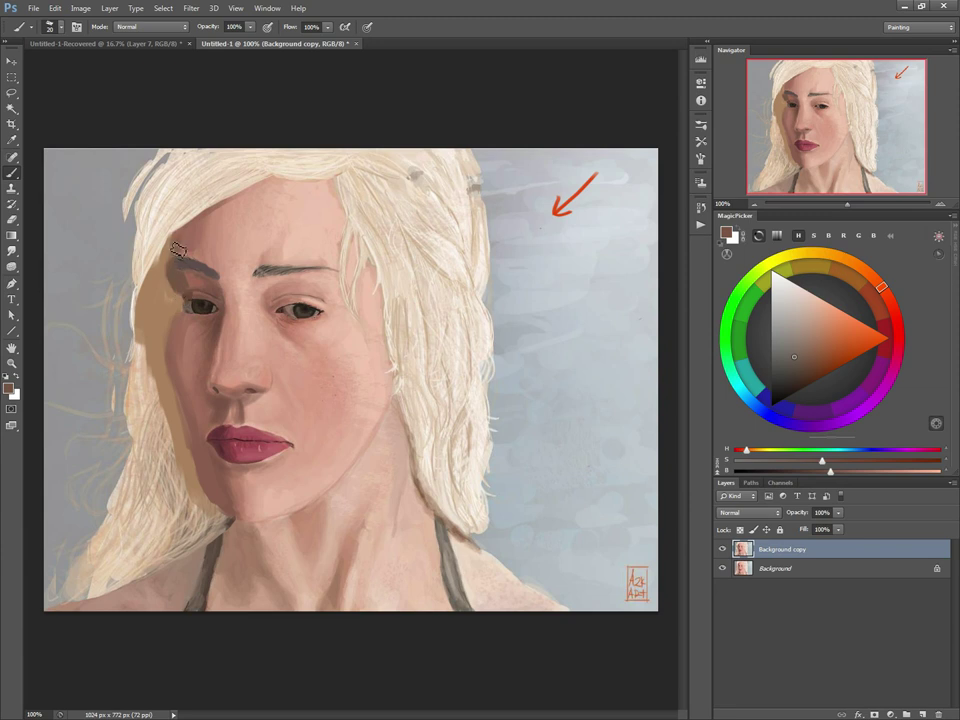
Reshape the shaded eyebrow and the skin around it with sampled brow and skin tones at brush size 9
left_click(187, 261, "alt")
key("bracketleft")
key("bracketleft")
key("bracketleft")
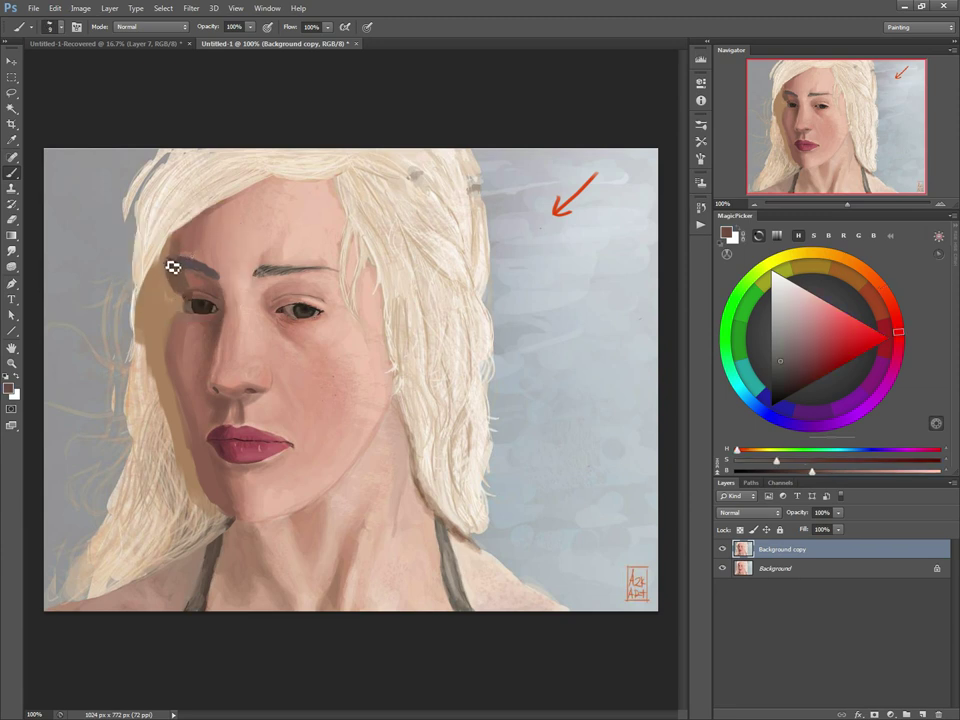
left_click(198, 267, "alt")
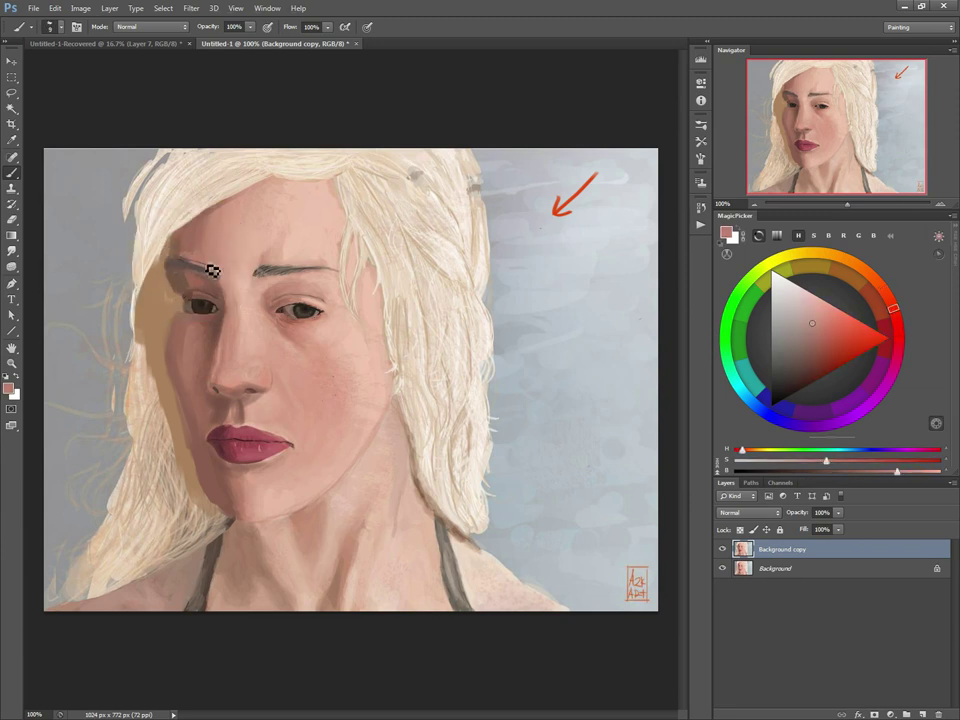
left_click(188, 274, "alt")
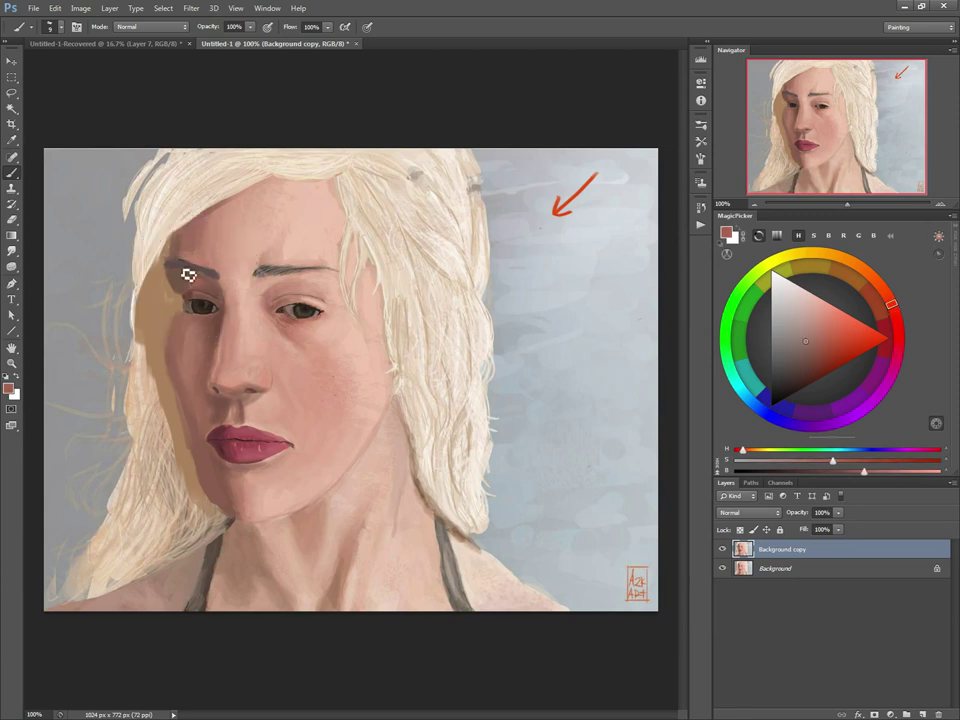
left_click(210, 317, "alt")
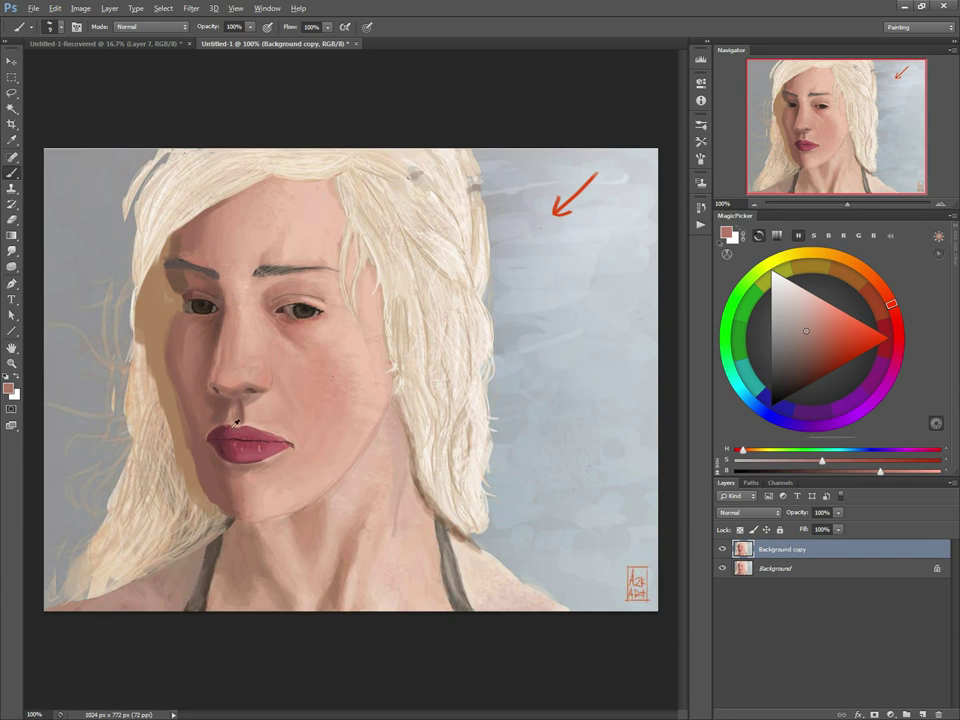
Fill the hair beside the shaded cheek and jaw with the sampled tan at brush size 30
left_click(187, 448, "alt")
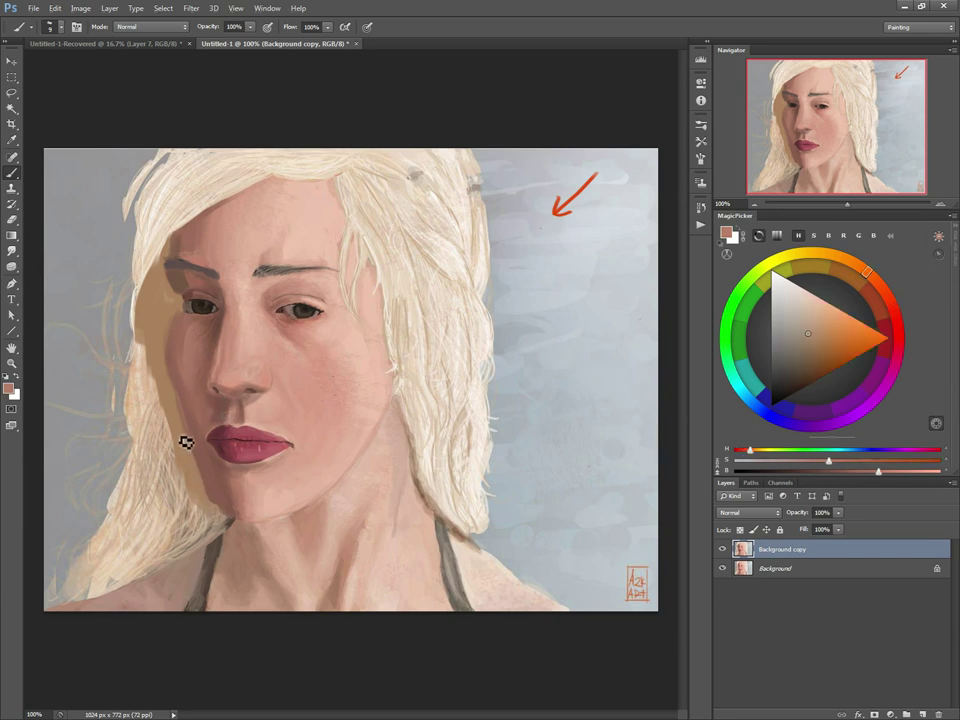
left_click(182, 410, "alt")
left_click_drag(148, 356, 158, 478)
mouse_move(161, 433)
left_mouse_down()
mouse_move(170, 537)
mouse_move(184, 497)
mouse_move(205, 532)
left_mouse_up()
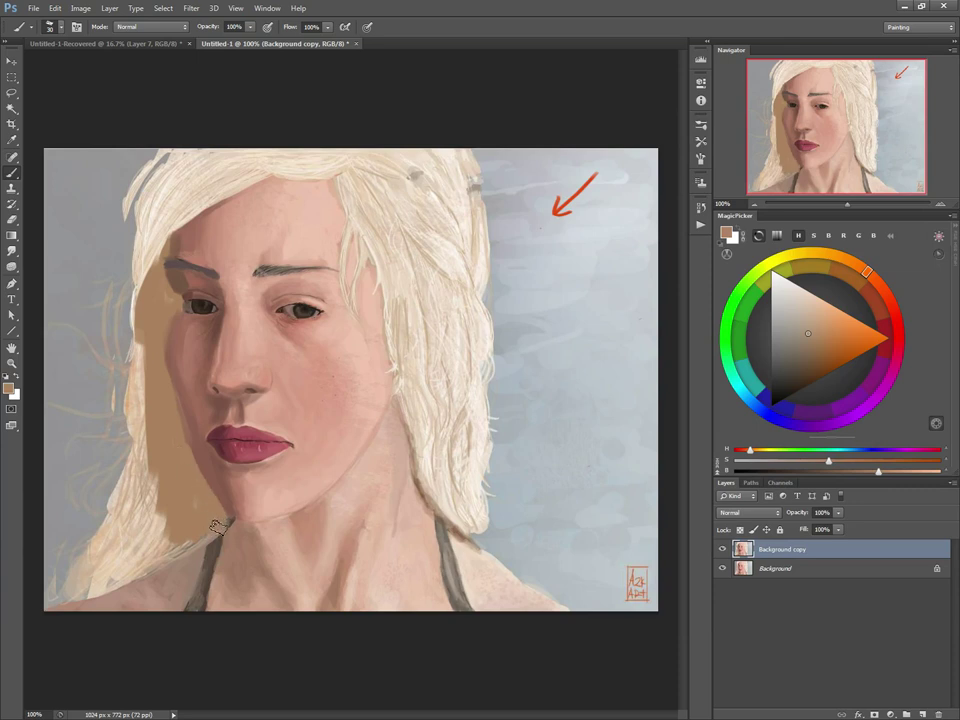
Restate the shaded jaw corner with a sampled skin tone and extend the tan hair down toward the shoulder
left_click(226, 476, "alt")
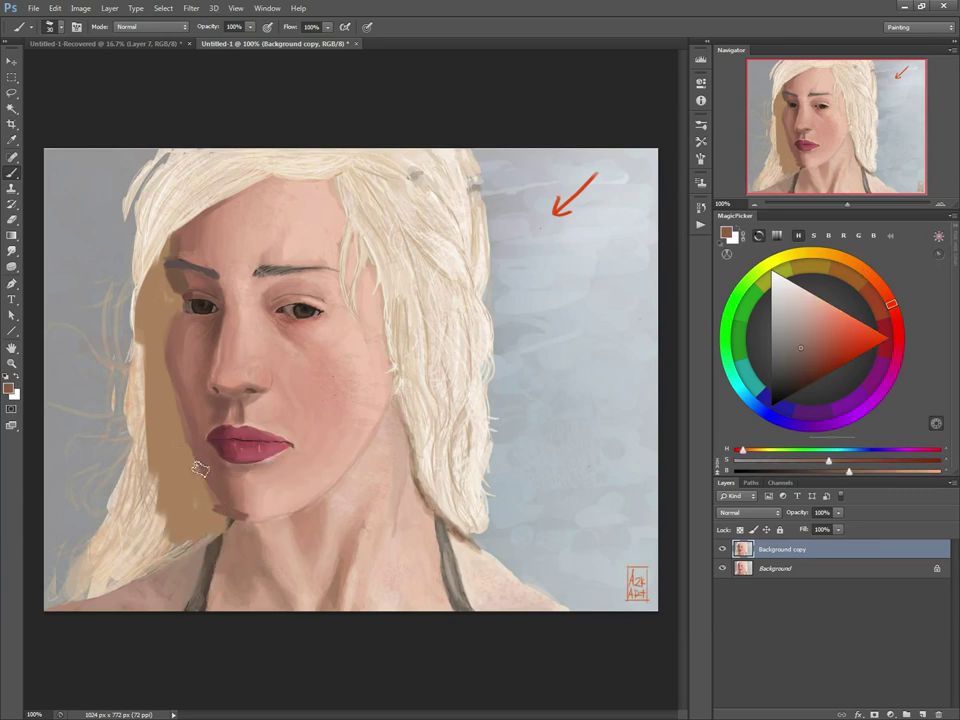
left_click(208, 517, "alt")
mouse_move(188, 540)
left_mouse_down()
mouse_move(142, 571)
mouse_move(166, 541)
mouse_move(143, 555)
left_mouse_up()
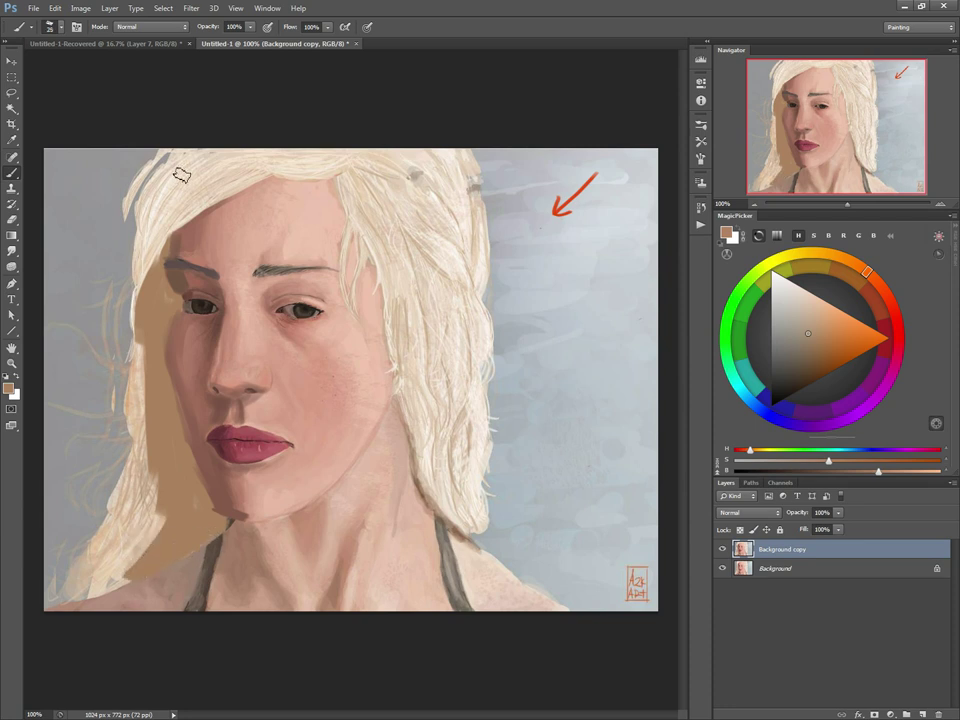
Block in the remaining shaded-side hair from crown to shoulder with the tan at brush size 40
key("bracketright")
key("bracketright")
key("bracketright")
mouse_move(176, 162)
left_mouse_down()
mouse_move(148, 202)
mouse_move(180, 163)
mouse_move(138, 252)
mouse_move(178, 177)
mouse_move(142, 268)
left_mouse_up()
left_click_drag(181, 200, 138, 300)
left_click_drag(146, 186, 130, 556)
mouse_move(136, 455)
left_mouse_down()
mouse_move(104, 566)
mouse_move(141, 459)
mouse_move(139, 539)
mouse_move(110, 578)
left_mouse_up()
left_click_drag(124, 482, 78, 586)
Paint over the strands on the upper lit side of the hair with sampled pale cream tones
left_click(393, 160, "alt")
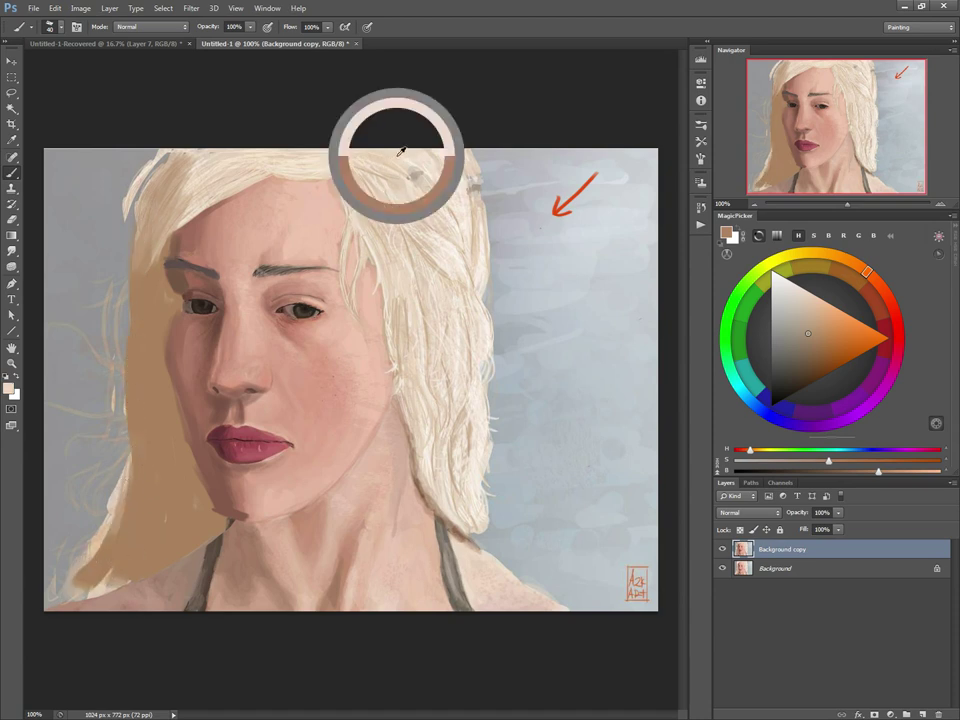
mouse_move(416, 192)
left_mouse_down()
mouse_move(382, 190)
mouse_move(339, 166)
mouse_move(376, 233)
mouse_move(378, 253)
mouse_move(357, 209)
mouse_move(417, 355)
mouse_move(370, 206)
mouse_move(414, 320)
mouse_move(392, 192)
mouse_move(433, 236)
mouse_move(412, 163)
mouse_move(452, 183)
mouse_move(445, 225)
mouse_move(373, 150)
mouse_move(427, 258)
mouse_move(371, 156)
mouse_move(432, 227)
mouse_move(422, 170)
mouse_move(471, 244)
left_mouse_up()
left_click(467, 203, "alt")
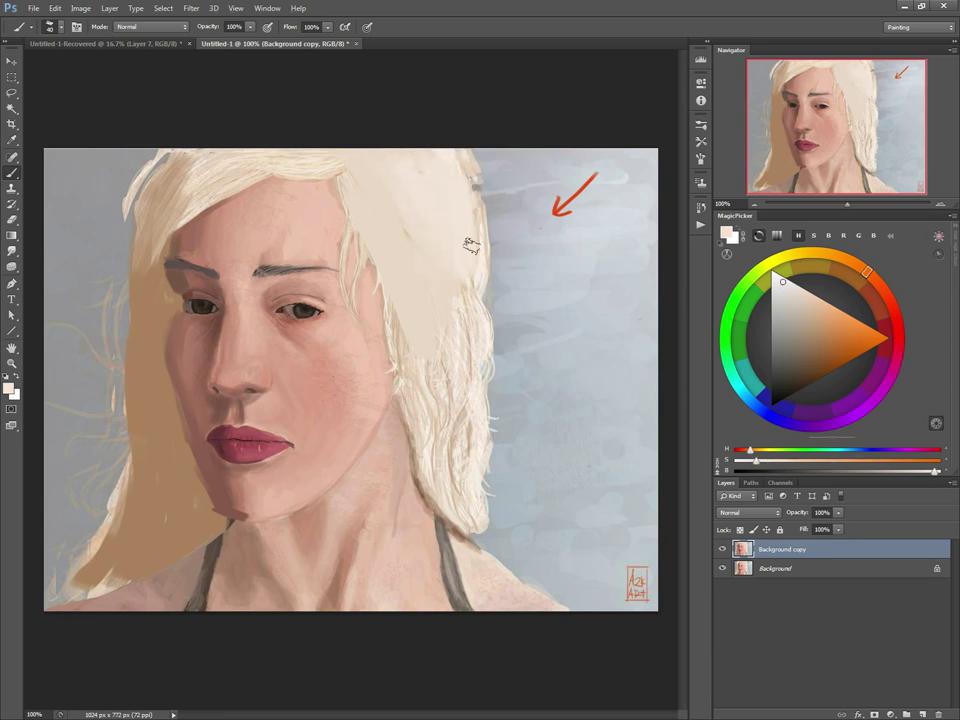
left_click_drag(452, 152, 461, 317)
left_click_drag(444, 257, 465, 349)
Reduce the brush to 9 and add pale highlights to the nose and both eyes
key("bracketleft")
key("bracketleft")
key("bracketleft")
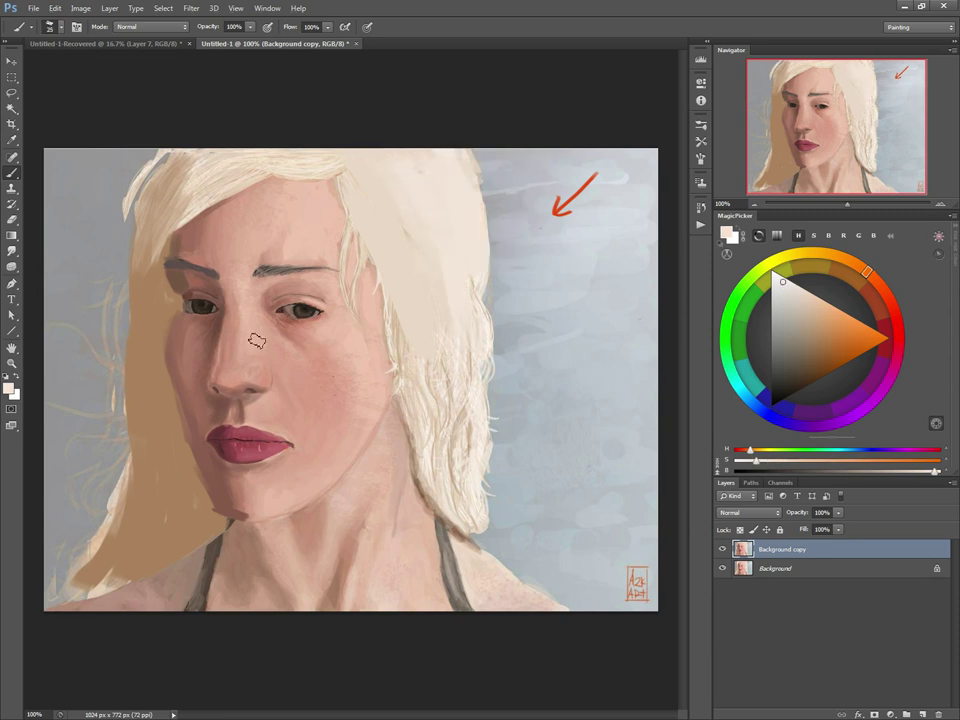
key("bracketleft")
key("bracketleft")
key("bracketleft")
key("bracketleft")
left_click_drag(245, 322, 248, 362)
Shade the inner socket and area beneath the lit eye with sampled browns, enlarging the brush to 30
left_click(186, 282, "alt")
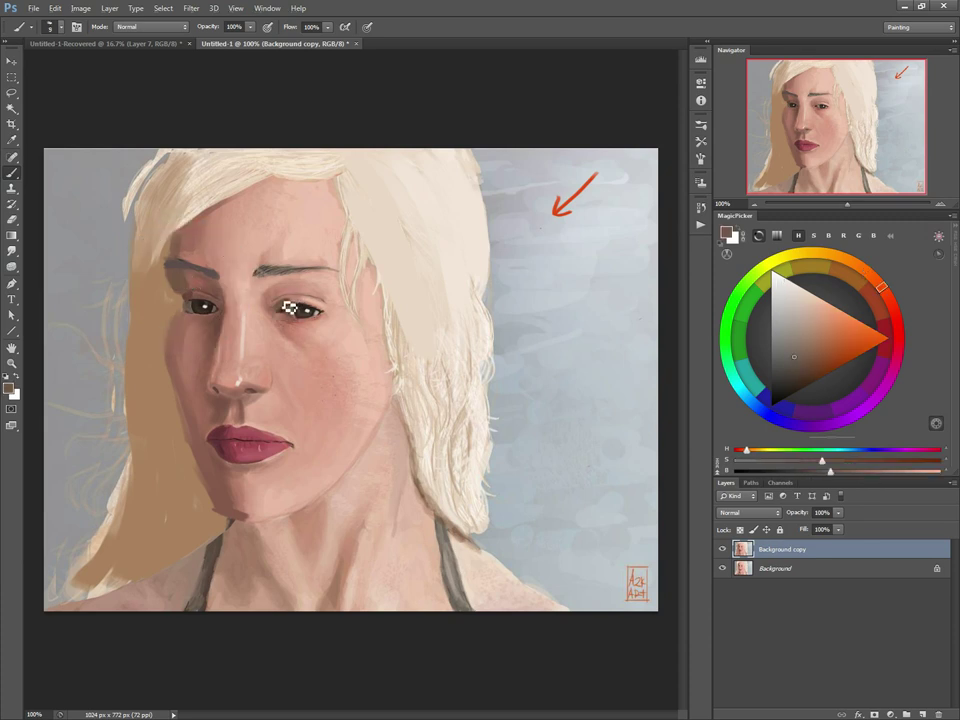
left_click(289, 300, "alt")
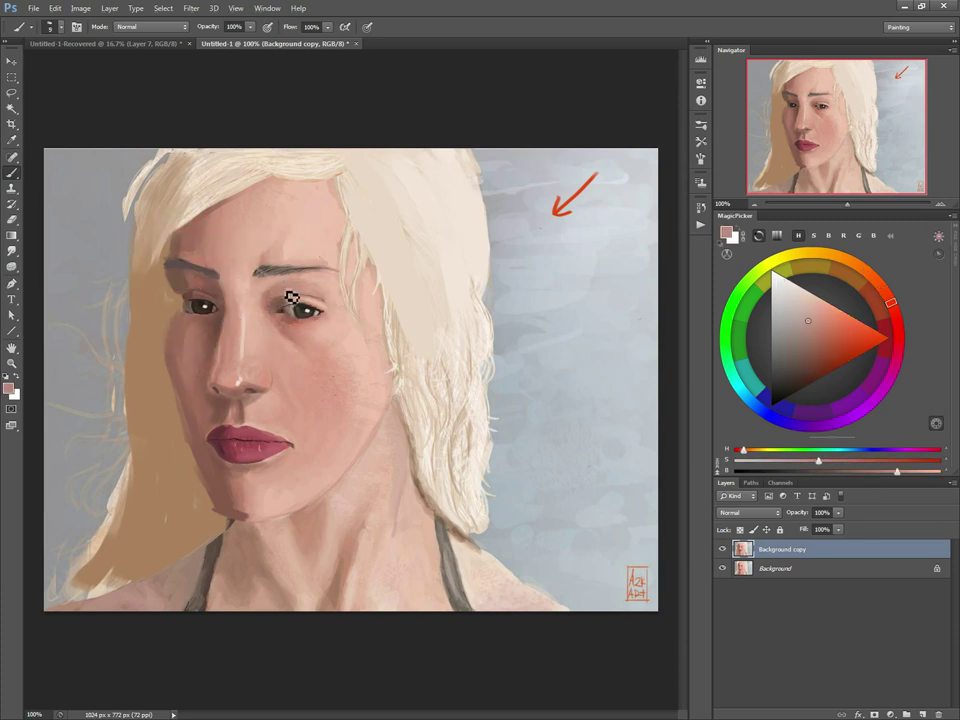
left_click(264, 273, "alt")
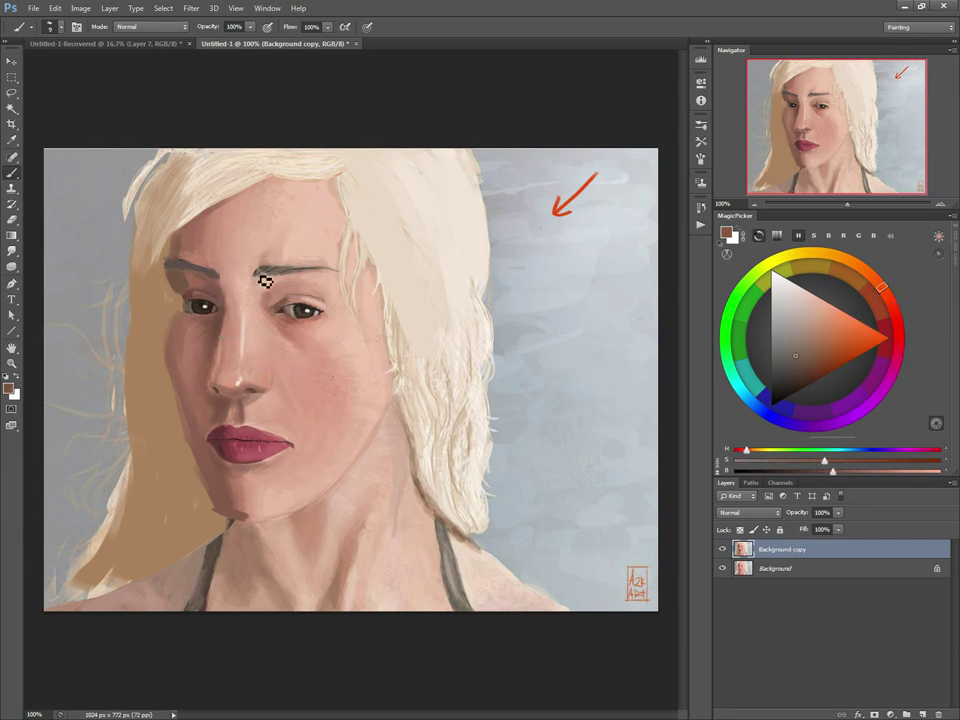
key("bracketright")
key("bracketright")
key("bracketright")
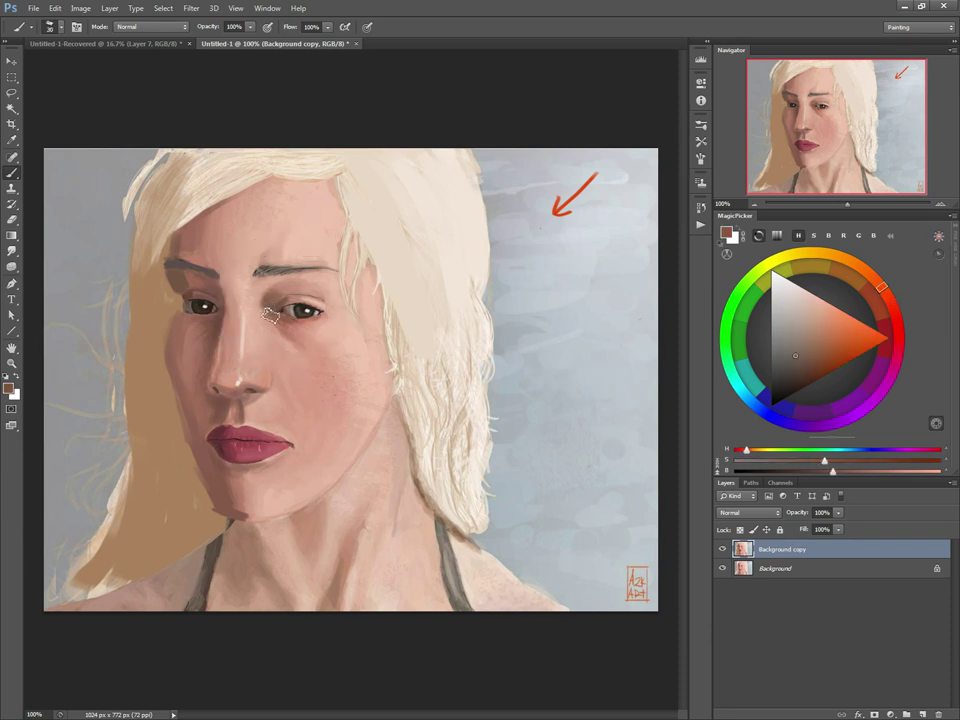
left_click(288, 303, "alt")
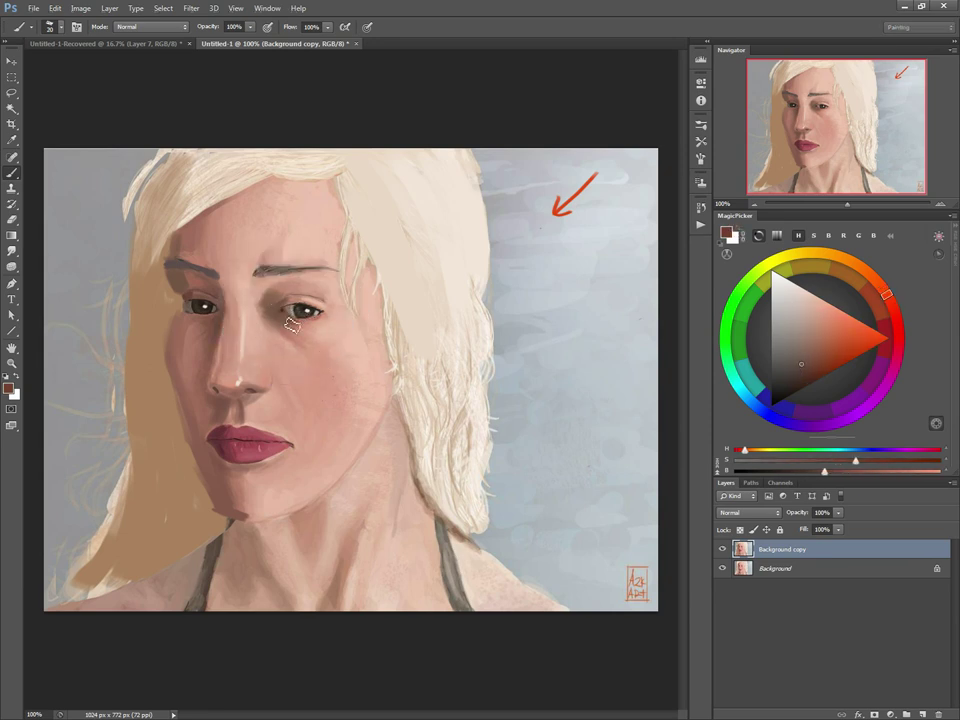
Refine the lids and inner corners of both eyes with sampled skin tones, reducing the brush to 6
left_click(213, 307, "alt")
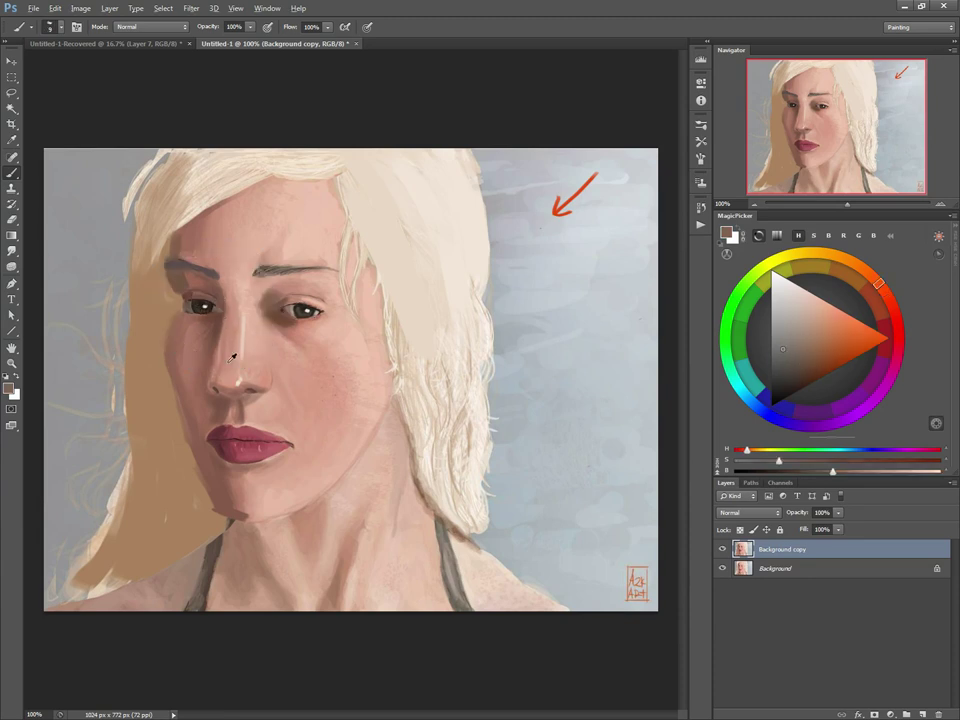
left_click(322, 365, "alt")
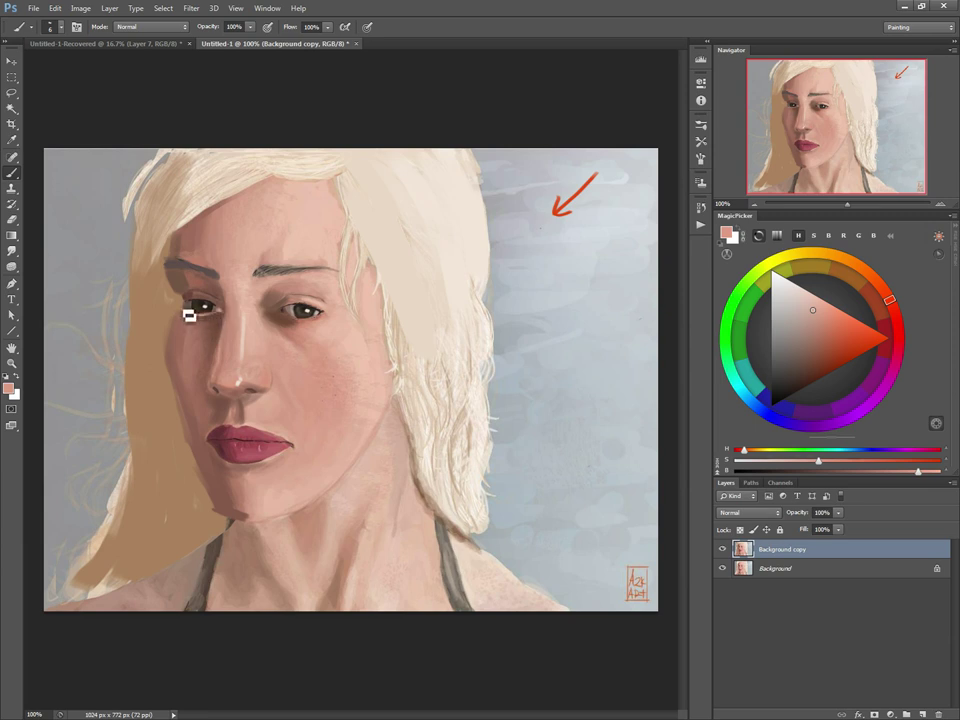
left_click(190, 319, "alt")
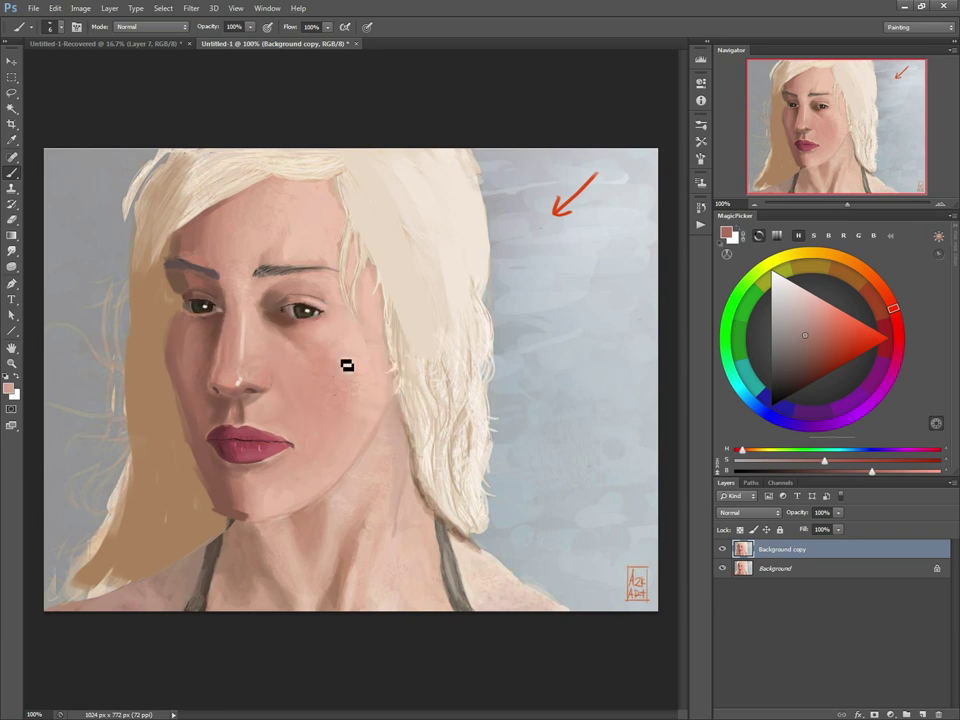
left_click(315, 317, "alt")
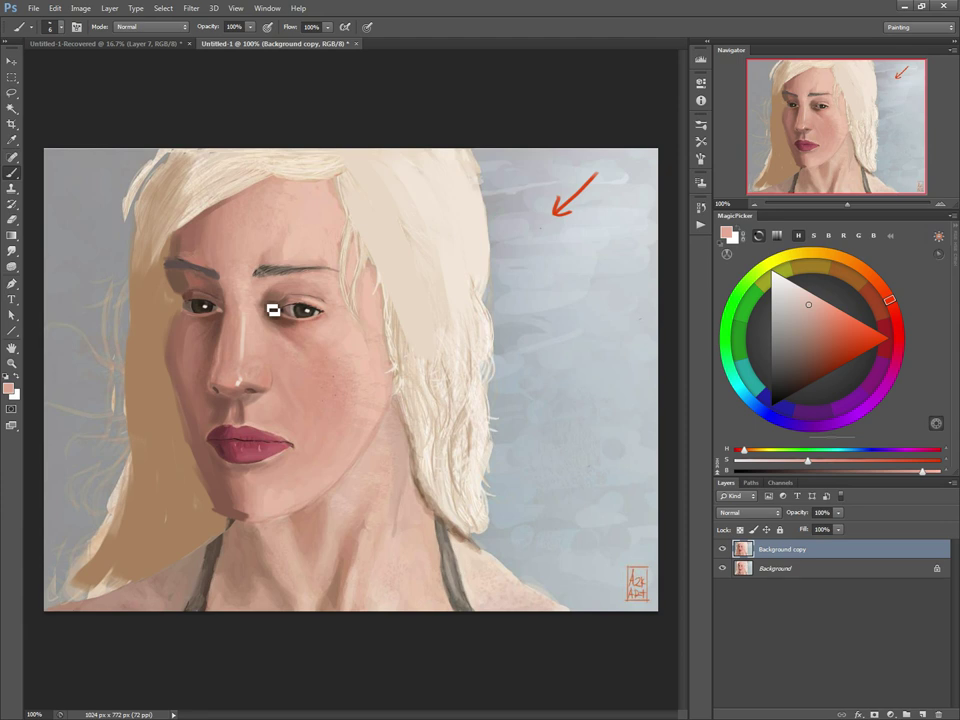
Shade the dark side of the nose with a brown sampled beside the inner brow, enlarging the brush to 15
left_click(220, 288, "alt")
key("]")
key("]")
key("]")
key("]")
key("]")
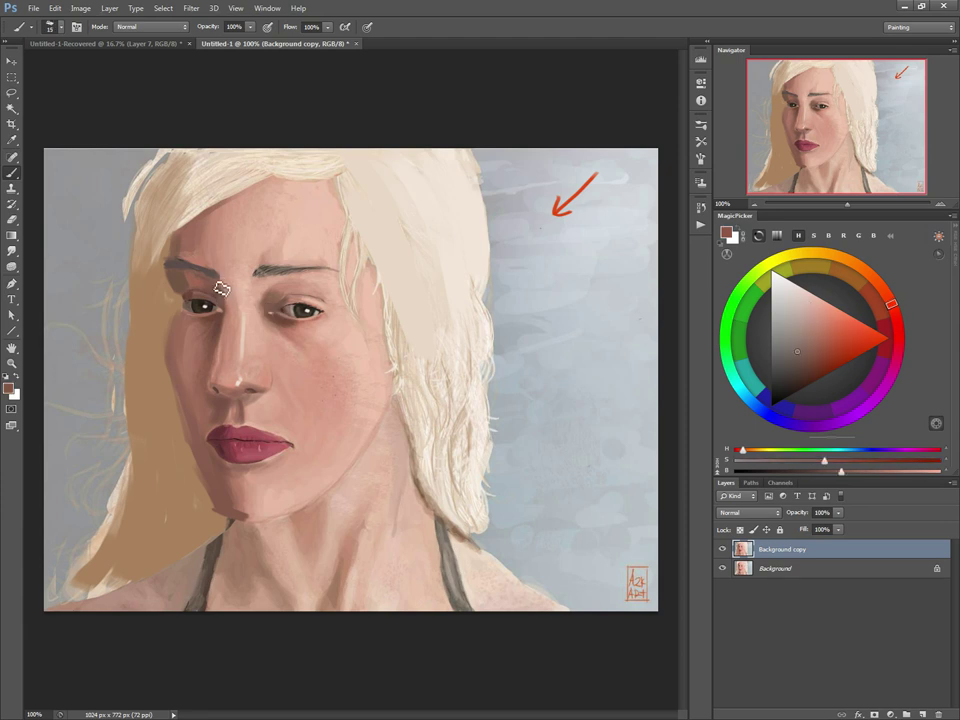
left_click_drag(231, 312, 215, 377)
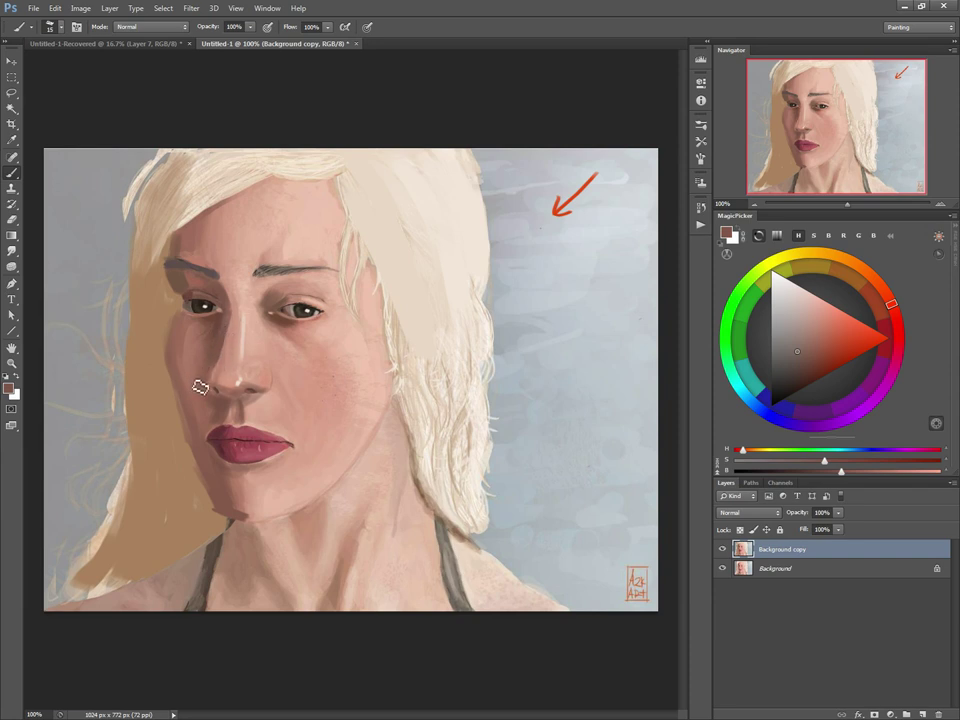
Lasso the eye on the shaded side, shift it slightly toward the nose, deselect it and paint over the seam with sampled brown
left_click(13, 94)
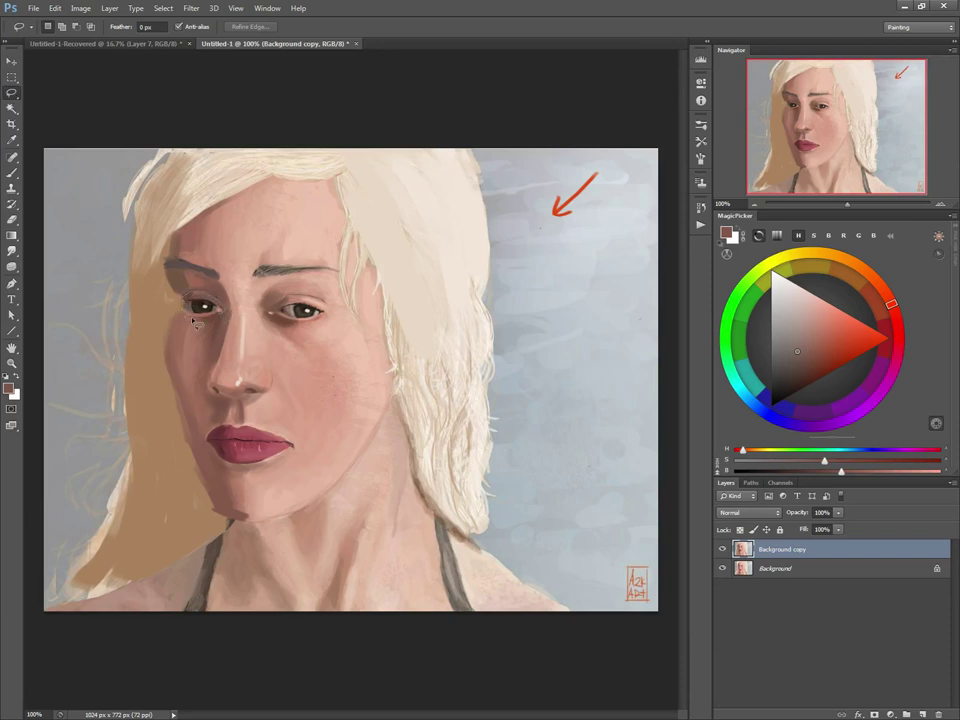
left_click_drag(220, 310, 207, 313)
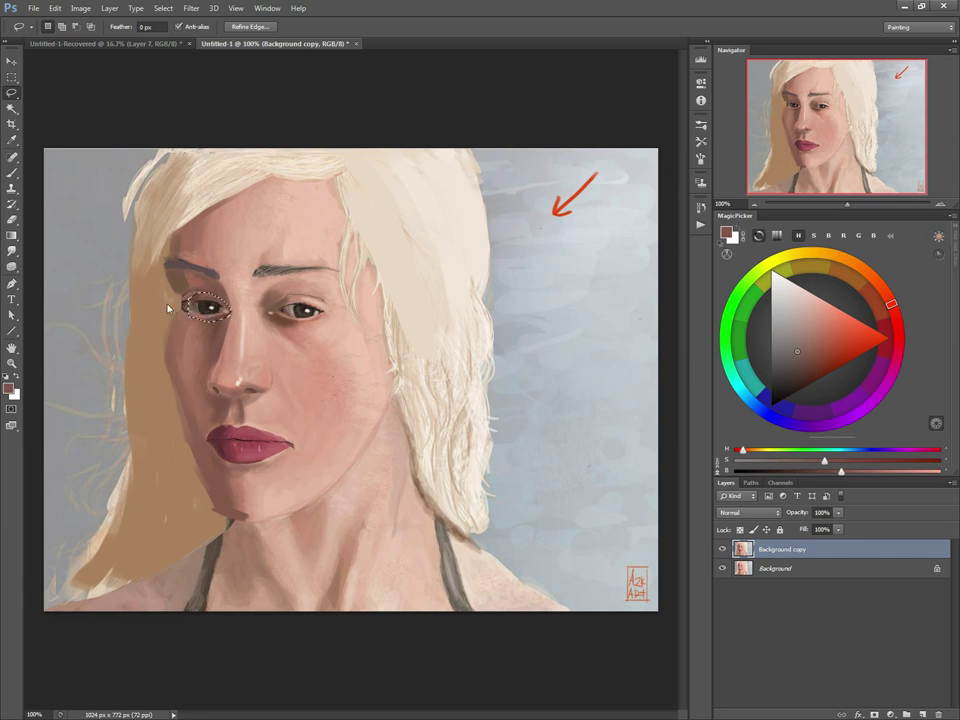
key("ctrl+d")
key("b")
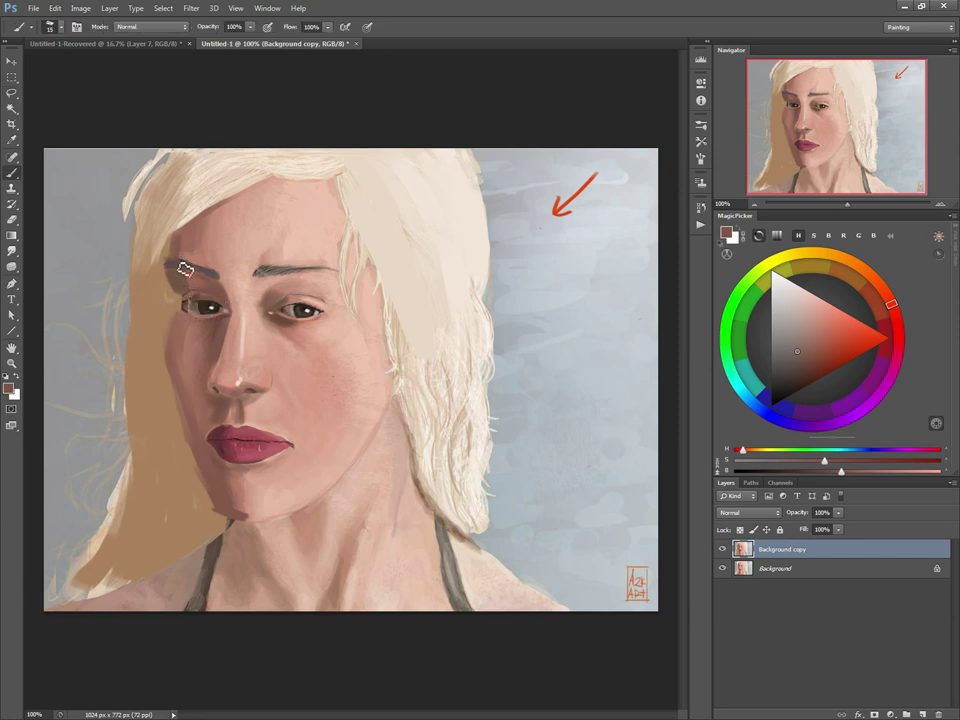
left_click(183, 275, "alt")
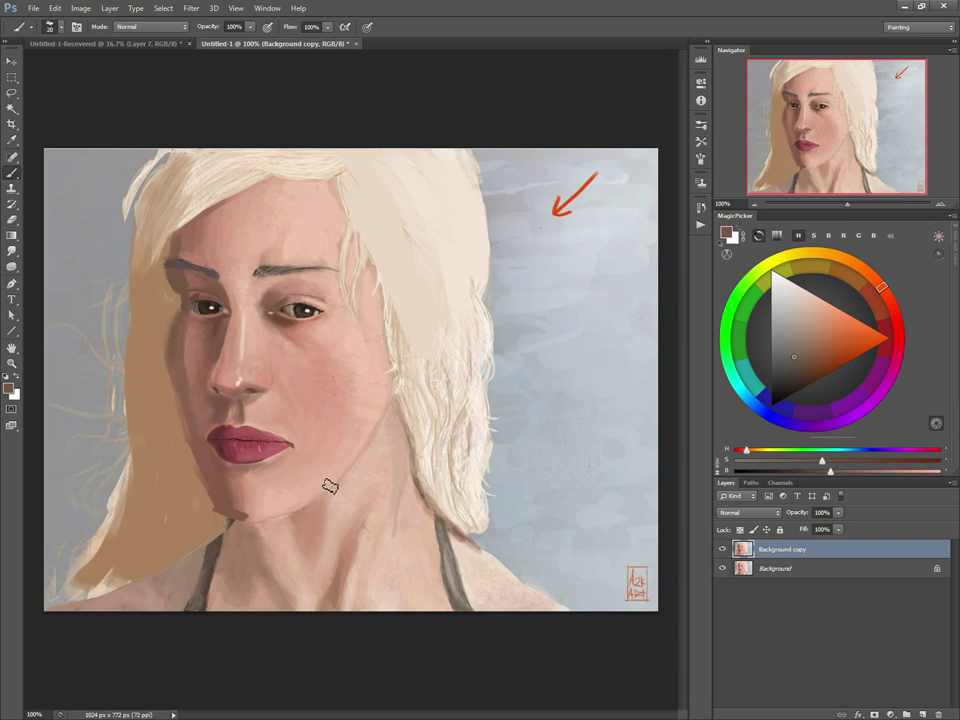
Lay in a neck shadow beneath the chin with reddish brown sampled from the shaded jaw, enlarging the brush to 40
key("bracketleft")
left_click(207, 469, "alt")
key("bracketright")
key("bracketright")
key("bracketright")
key("bracketright")
key("bracketright")
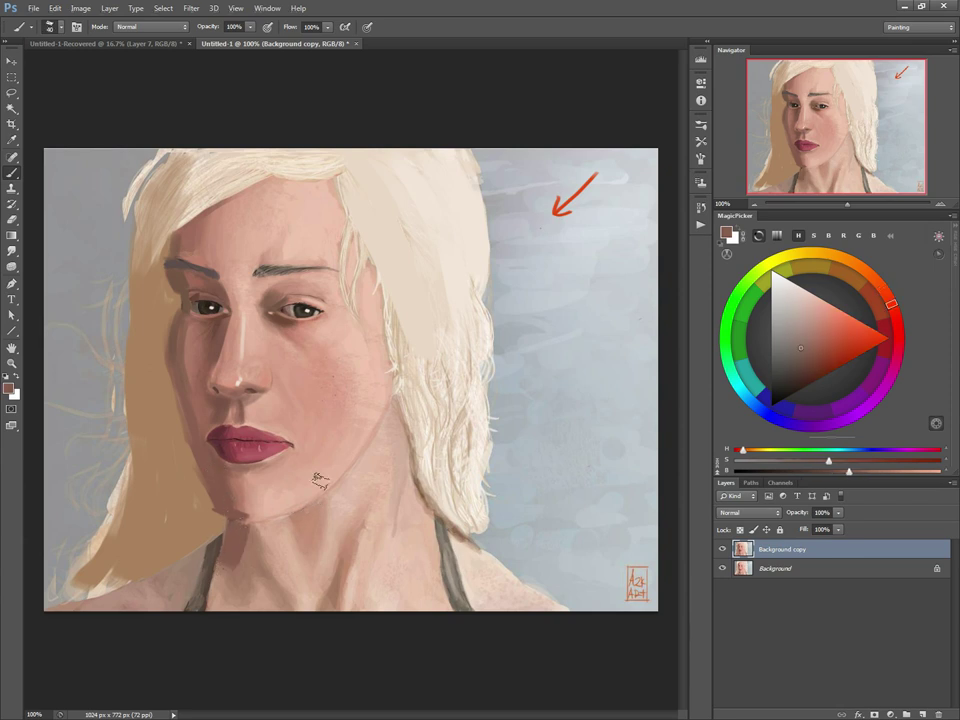
Block in the cast shadow on the neck and shaded shoulder with a darker reddish brown
left_click(800, 369)
mouse_move(234, 525)
left_mouse_down()
mouse_move(210, 554)
mouse_move(232, 536)
mouse_move(220, 568)
mouse_move(233, 537)
mouse_move(253, 587)
mouse_move(240, 531)
mouse_move(272, 595)
left_mouse_up()
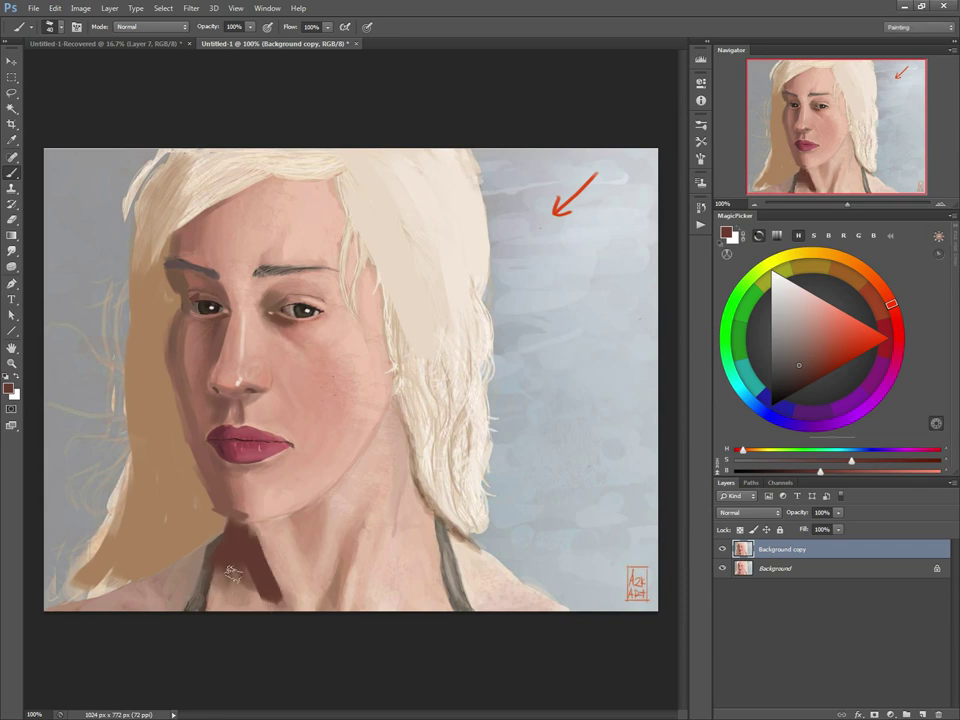
left_click_drag(228, 555, 153, 576)
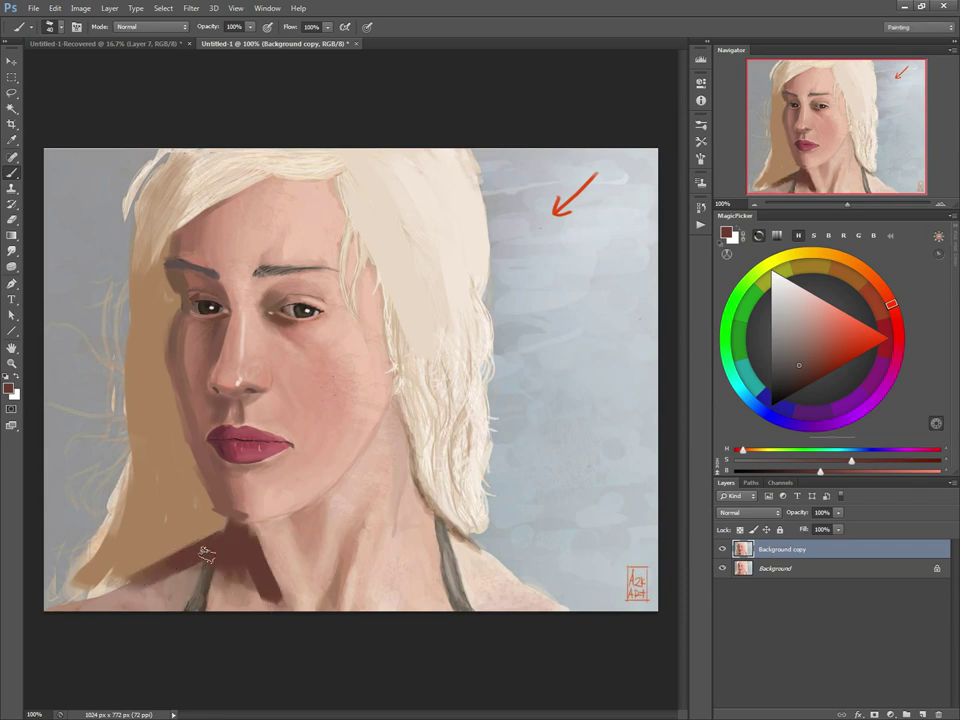
key("bracketright")
key("bracketright")
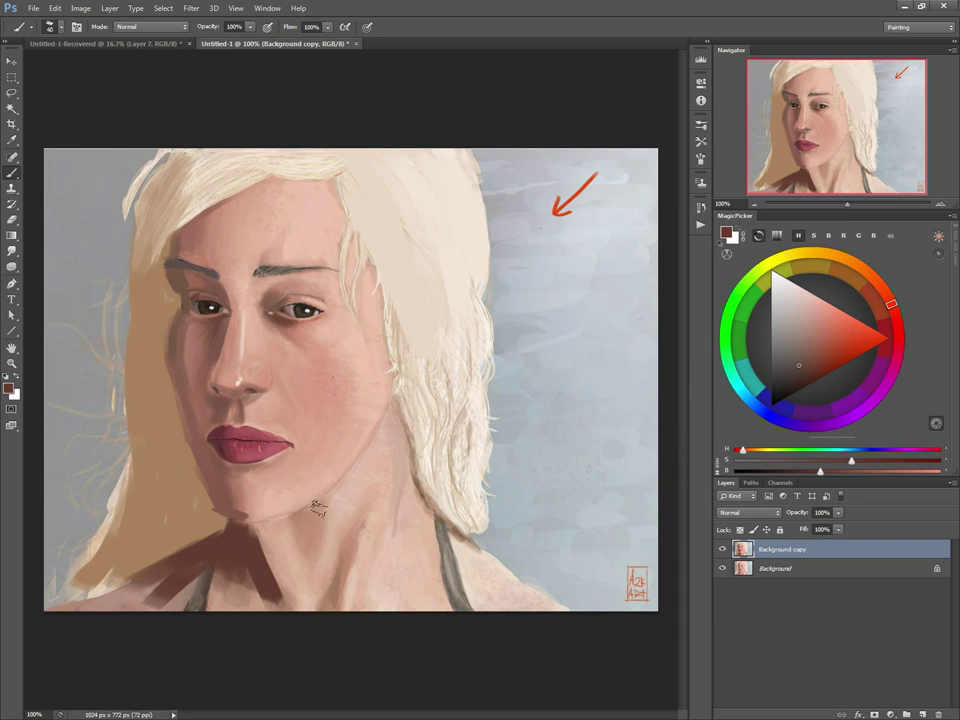
Reduce the brush to 25 and paint the dark shadow along the underside of the jaw and chin
key("bracketleft")
key("bracketleft")
key("bracketleft")
key("bracketleft")
key("bracketleft")
left_click_drag(343, 505, 272, 530)
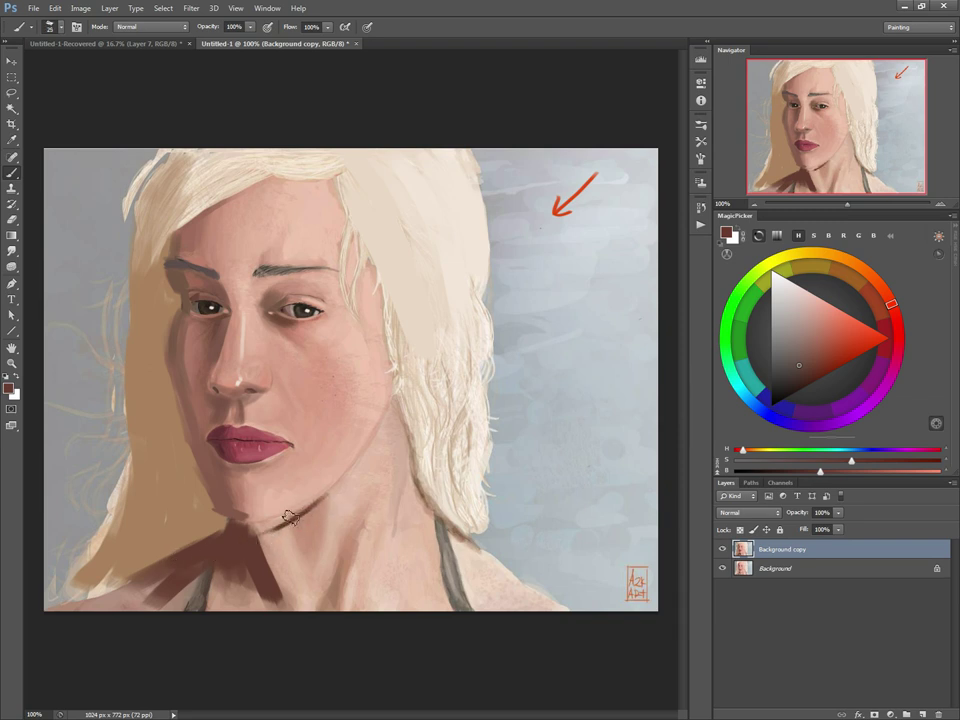
key("bracketright")
key("bracketright")
key("bracketright")
Refine the lit jaw and cheek with a sampled pale pink skin tone
left_click(213, 376, "alt")
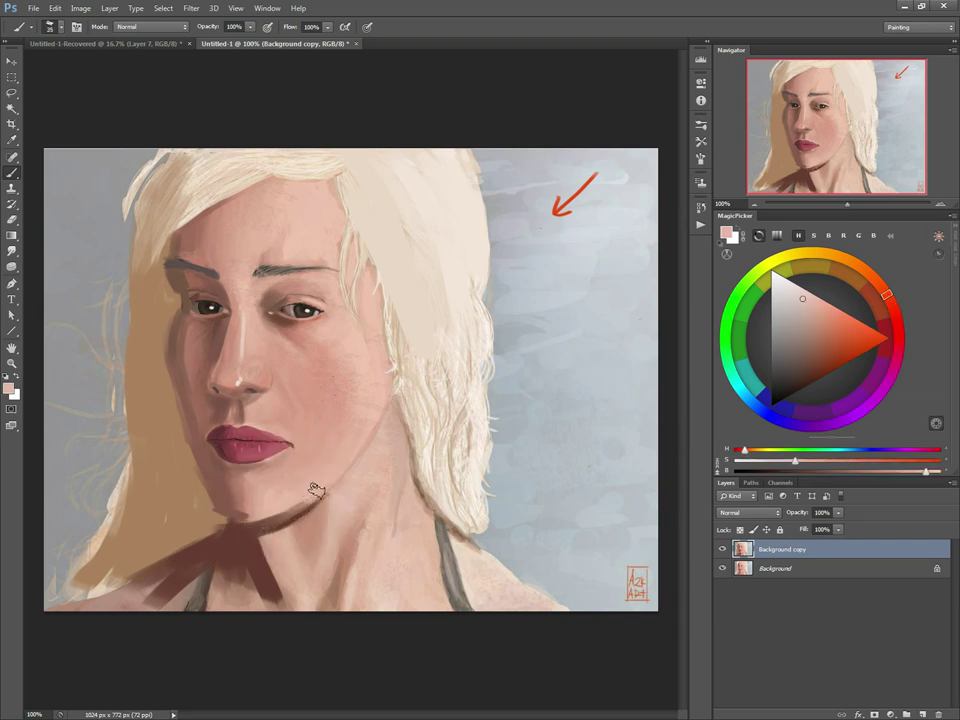
key("bracketright")
key("bracketleft")
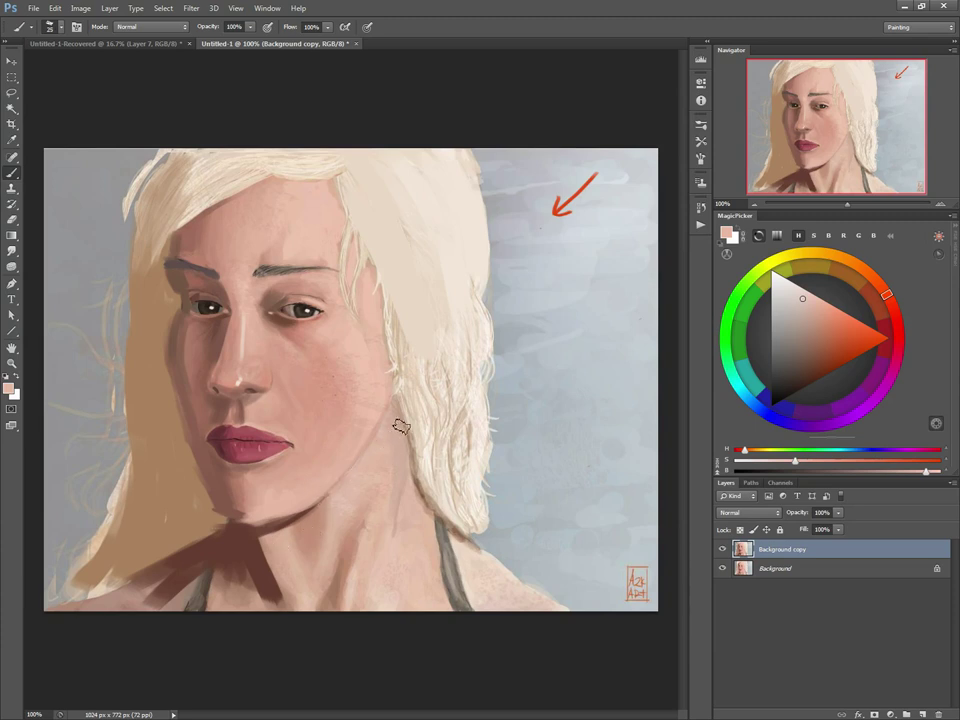
Paint brown shadows beneath the hair along the neck and both shoulders, using a sampled hair-shadow tone and brush size 15
key("bracketleft")
left_click(436, 517, "alt")
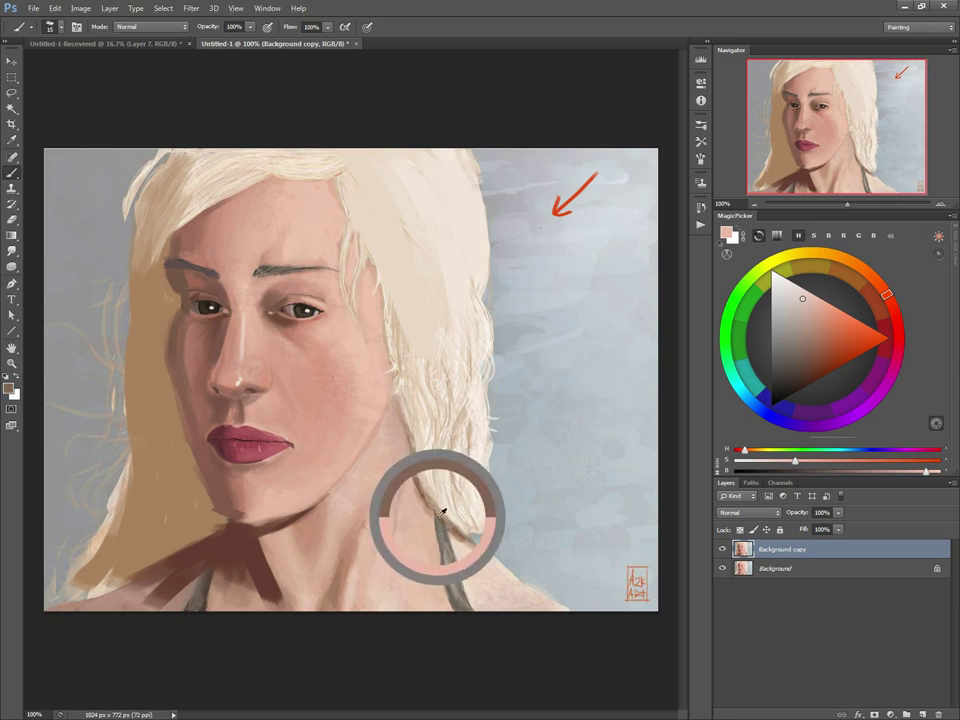
mouse_move(401, 426)
left_mouse_down()
mouse_move(411, 467)
mouse_move(405, 448)
left_mouse_up()
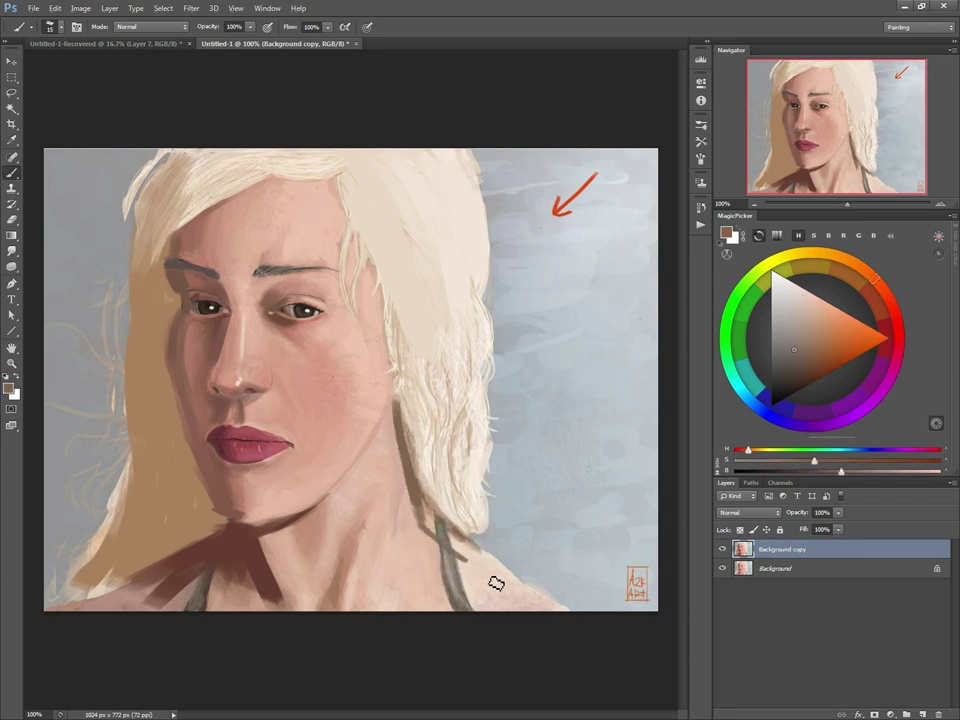
mouse_move(401, 440)
left_mouse_down()
mouse_move(421, 536)
mouse_move(530, 592)
left_mouse_up()
left_click_drag(445, 553, 532, 590)
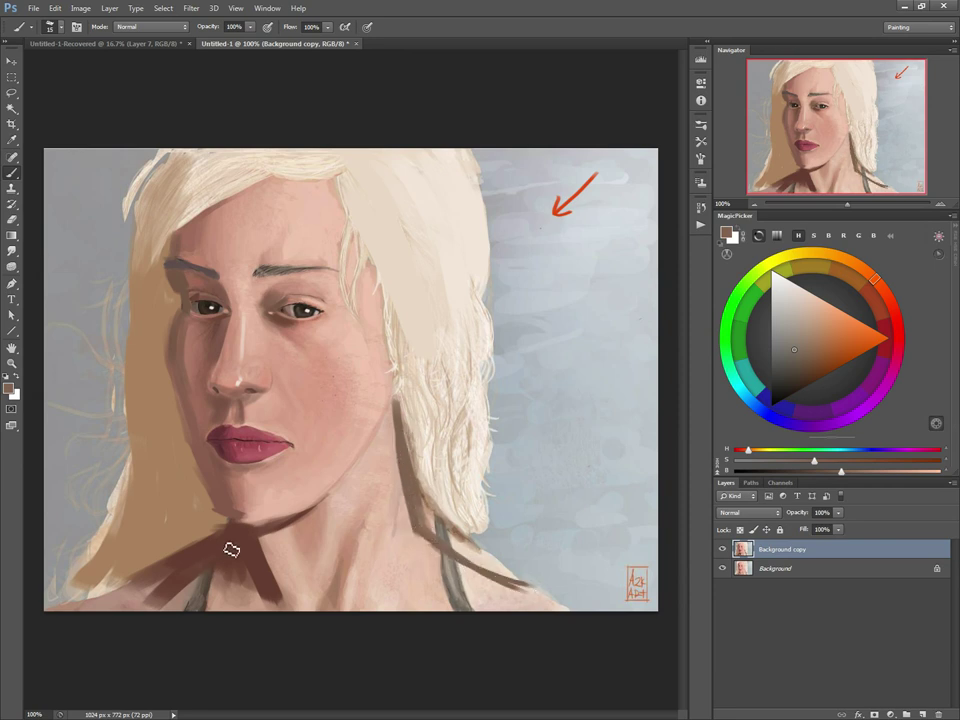
mouse_move(231, 551)
left_mouse_down()
mouse_move(164, 569)
mouse_move(240, 542)
mouse_move(135, 567)
mouse_move(197, 559)
mouse_move(138, 579)
mouse_move(191, 556)
mouse_move(123, 560)
left_mouse_up()
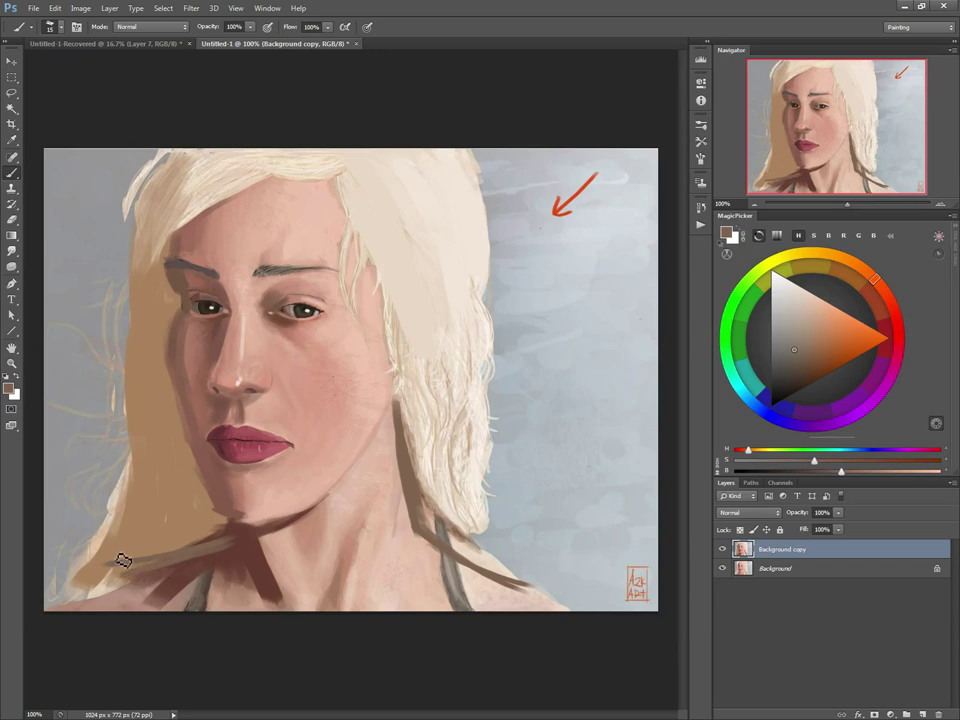
Shade the forehead beneath the fringe with sampled reddish brown, enlarging the brush from 20 to 30
left_click(190, 224, "alt")
key("bracketleft")
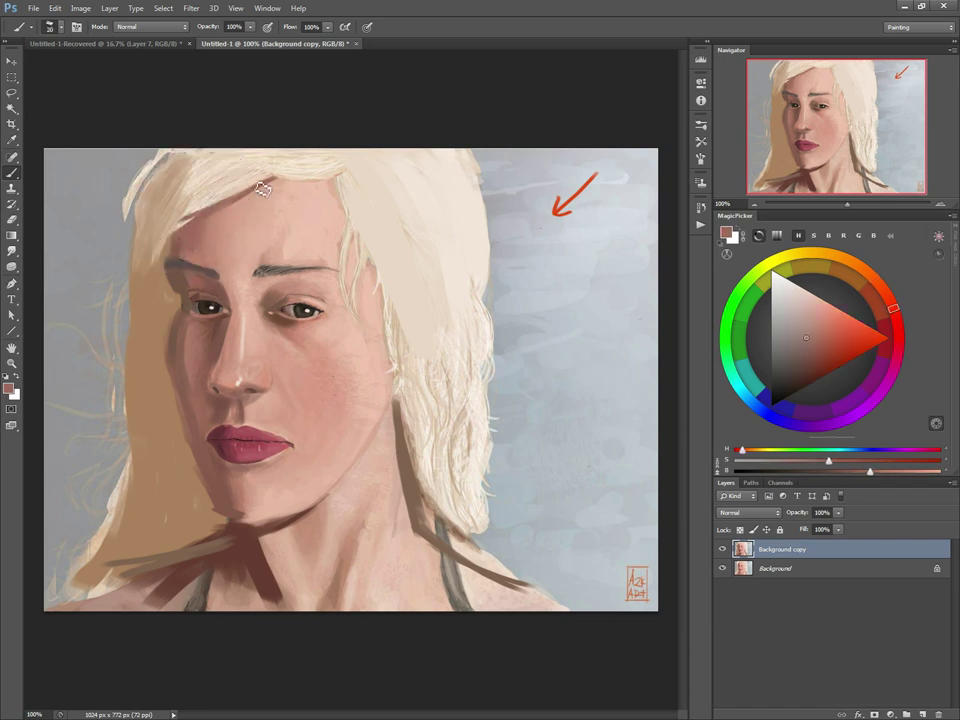
key("bracketright")
key("bracketright")
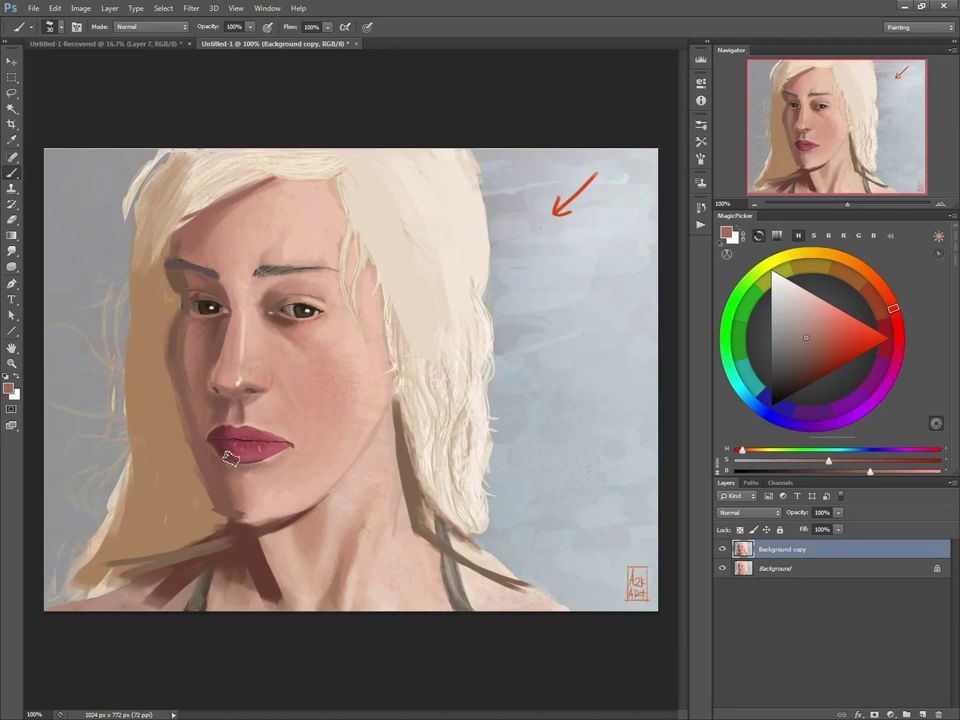
Rework the lips with sampled cream and pink tones and darken them with deep red, enlarging the brush to 20
left_click(410, 308, "alt")
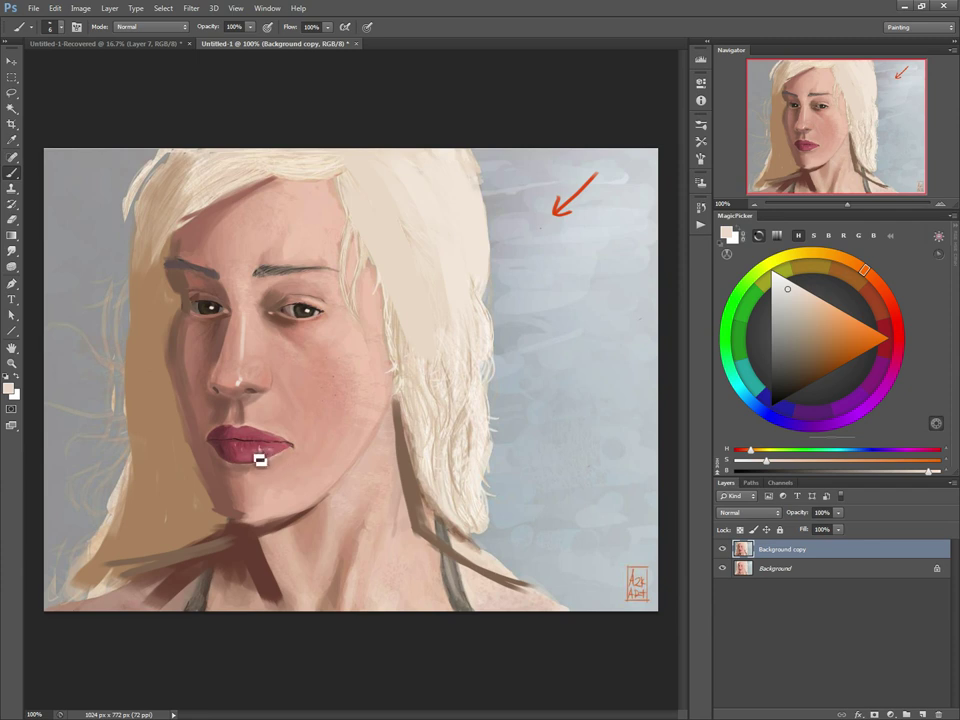
left_click(256, 434, "alt")
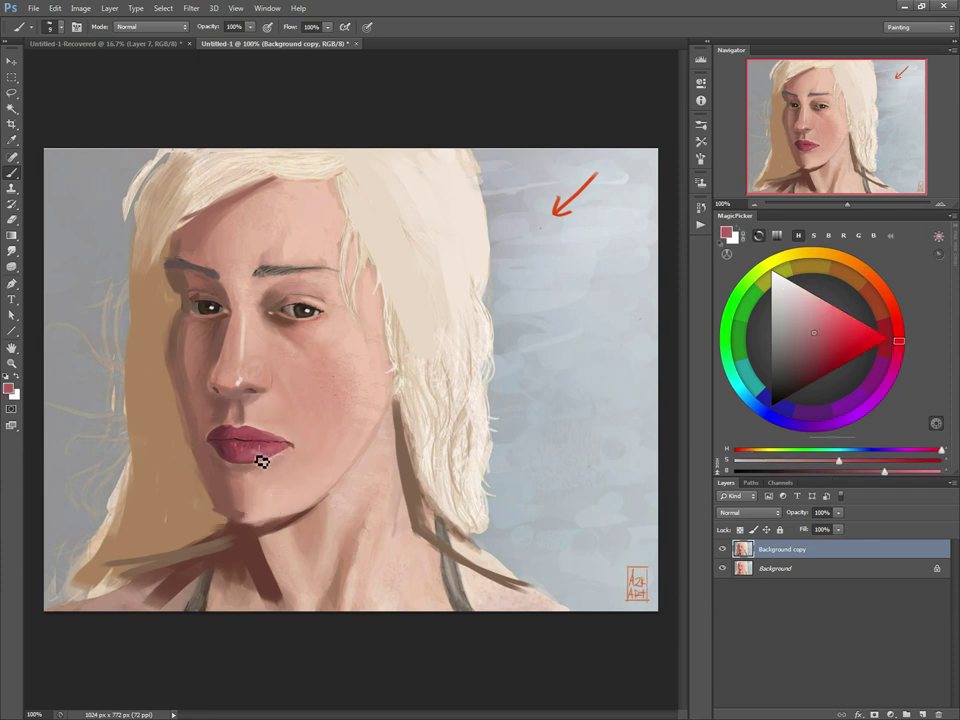
left_click(224, 434, "alt")
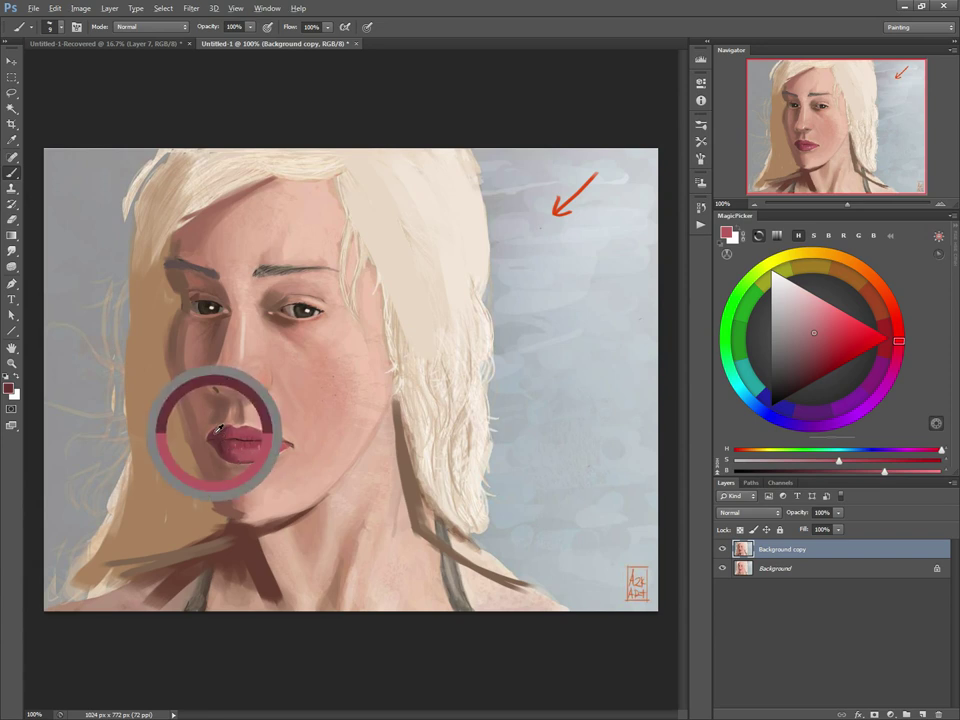
left_click(802, 382)
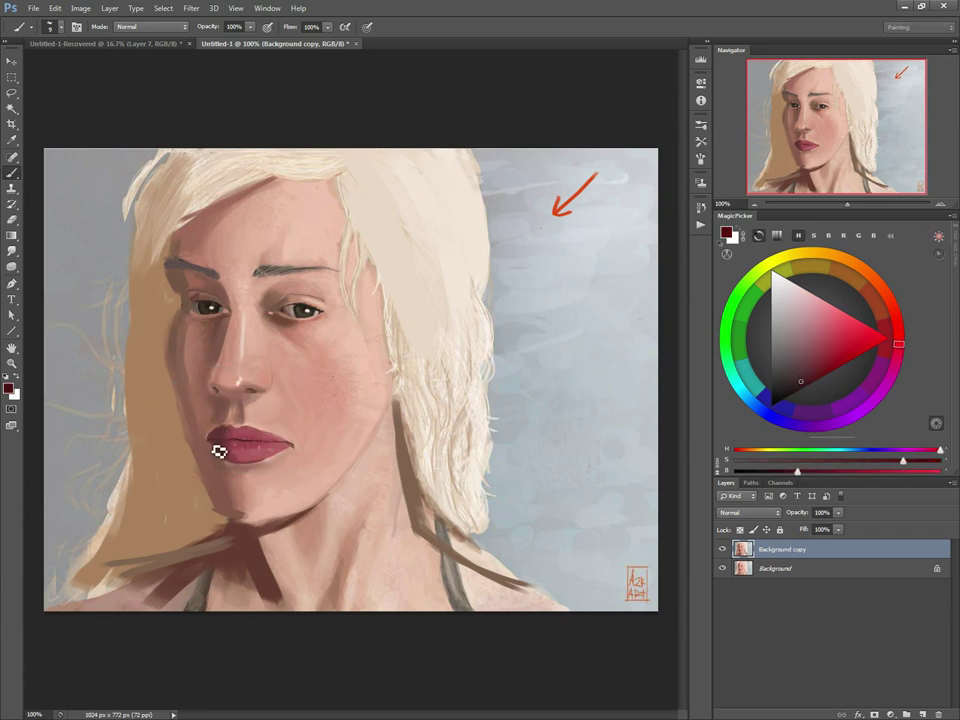
key("bracketright")
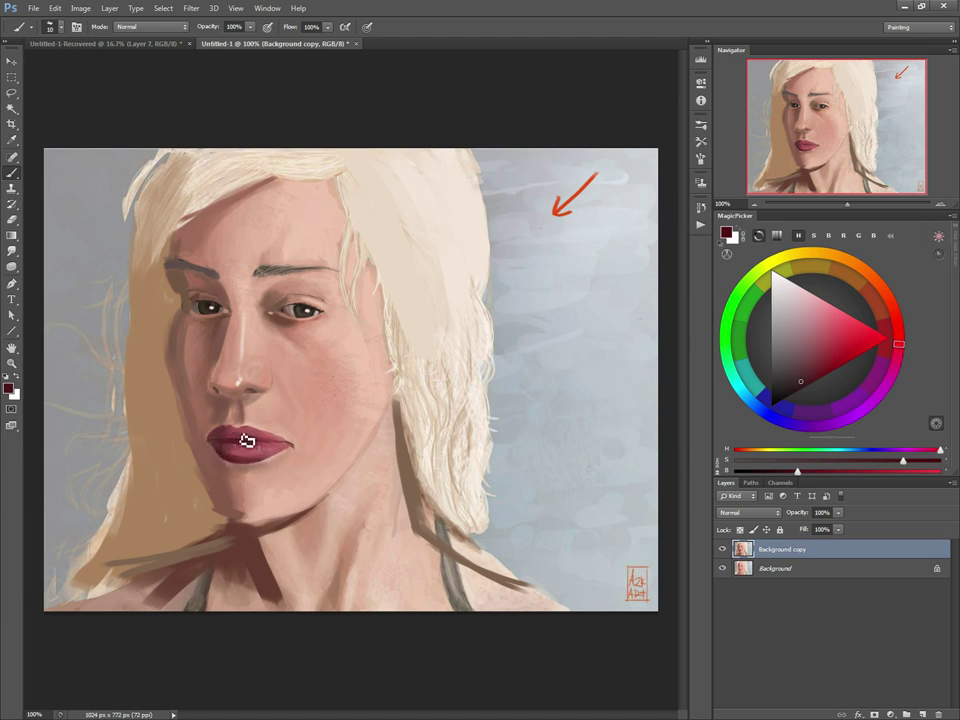
key("bracketright")
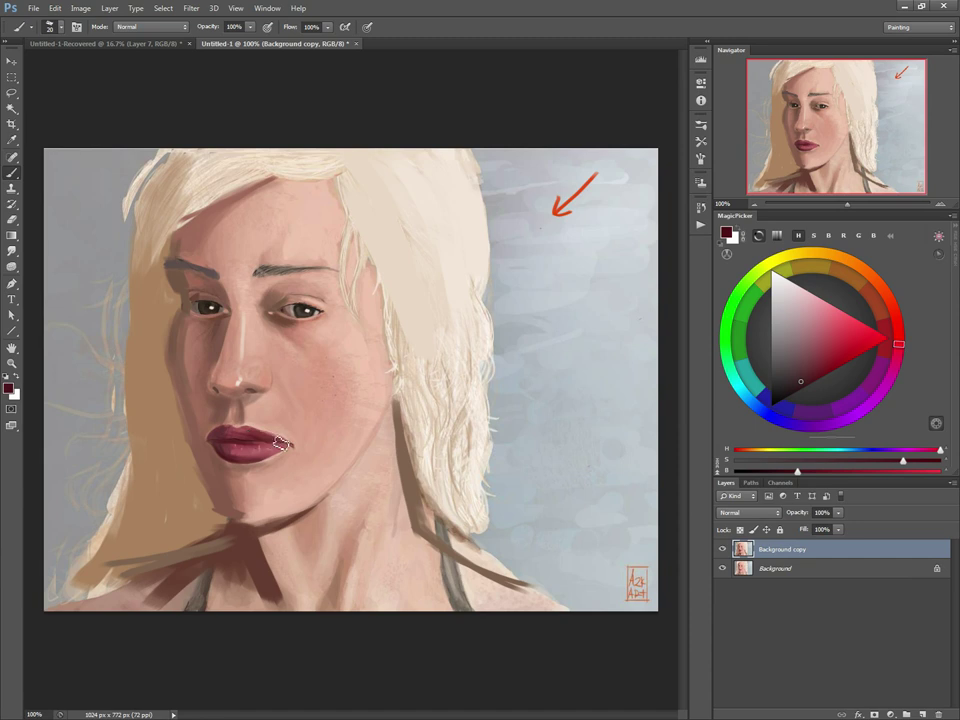
Reshape the shaded corner of the mouth with sampled skin and dark lip tones at brush size 8
left_click(205, 438, "alt")
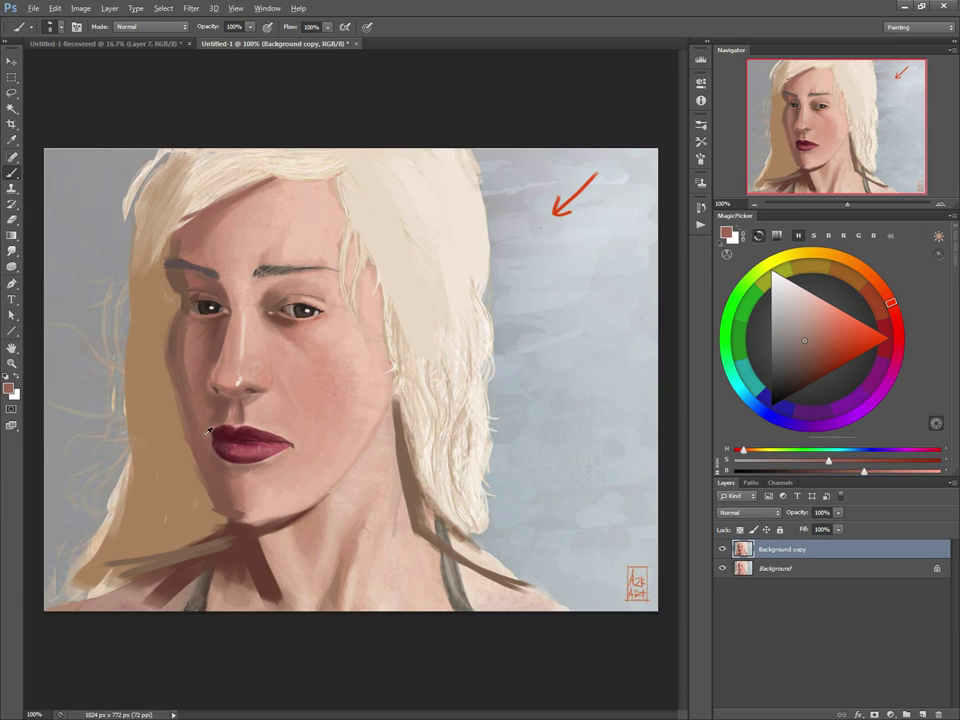
left_click(208, 430, "alt")
left_click(220, 448, "alt")
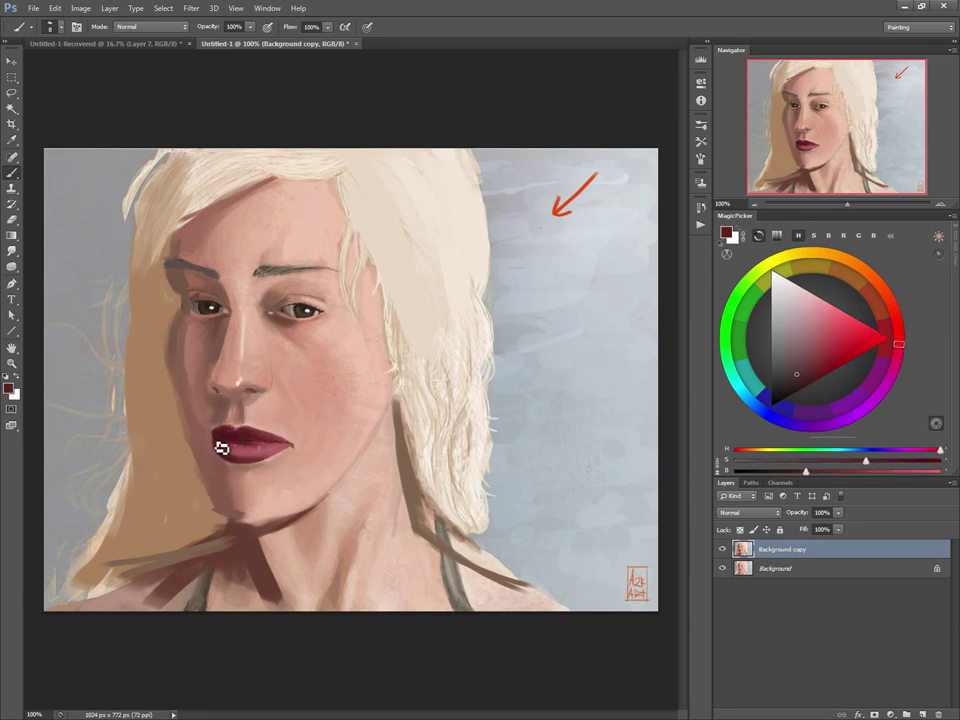
left_click(218, 436, "alt")
Redefine the nostrils, underside and tip of the nose with sampled dark and skin tones, enlarging the brush to 15
left_click(310, 306, "alt")
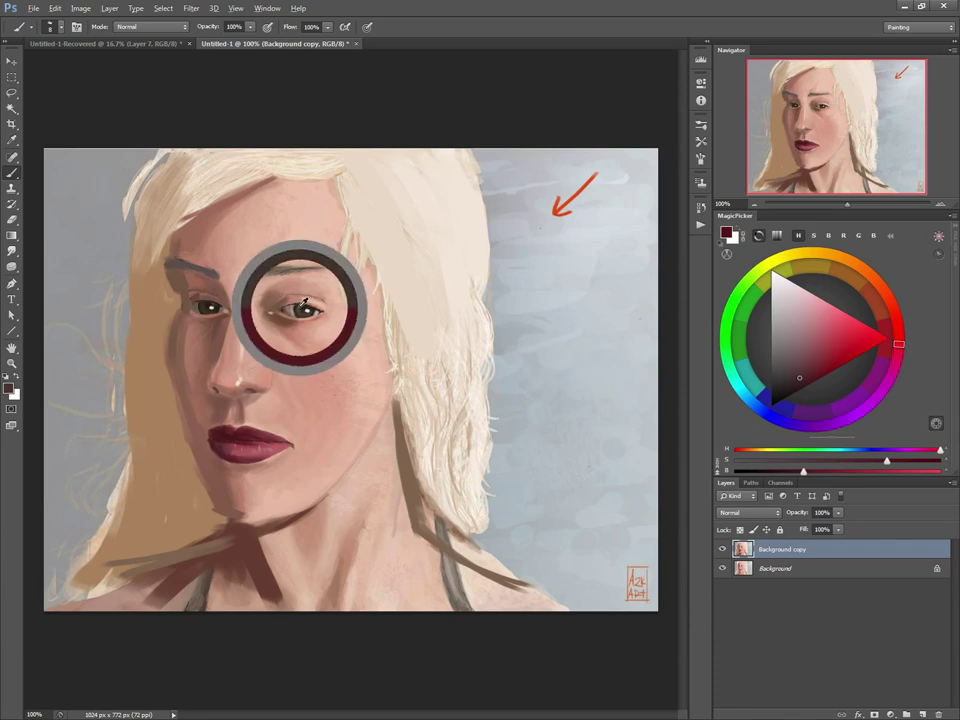
left_click(229, 401, "alt")
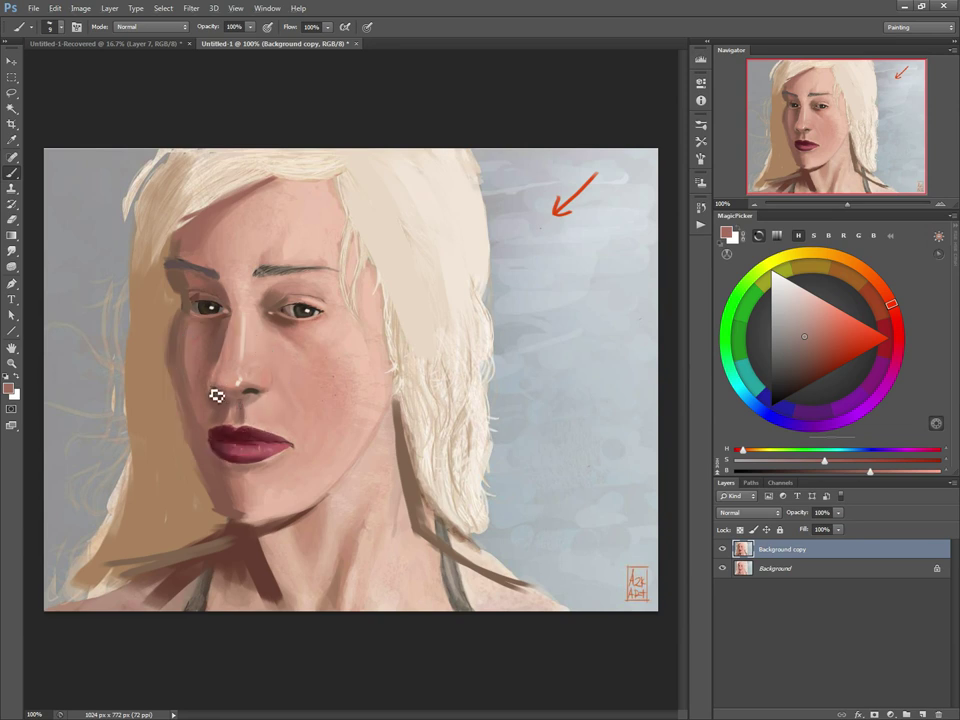
left_click(241, 389, "alt")
left_click(210, 398, "alt")
key("]")
key("]")
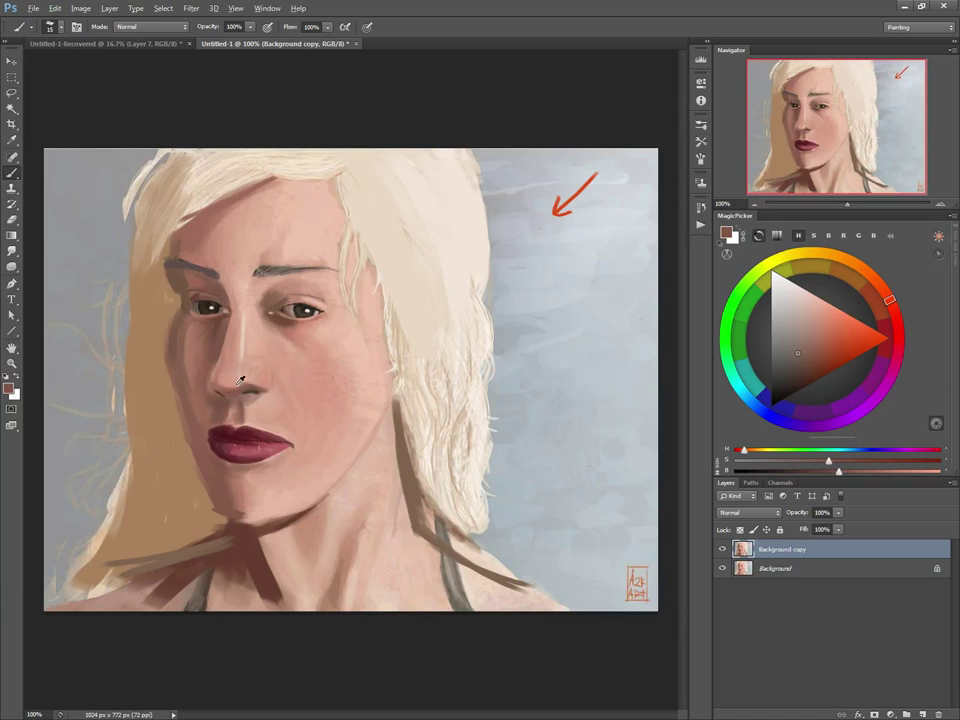
left_click(236, 384, "alt")
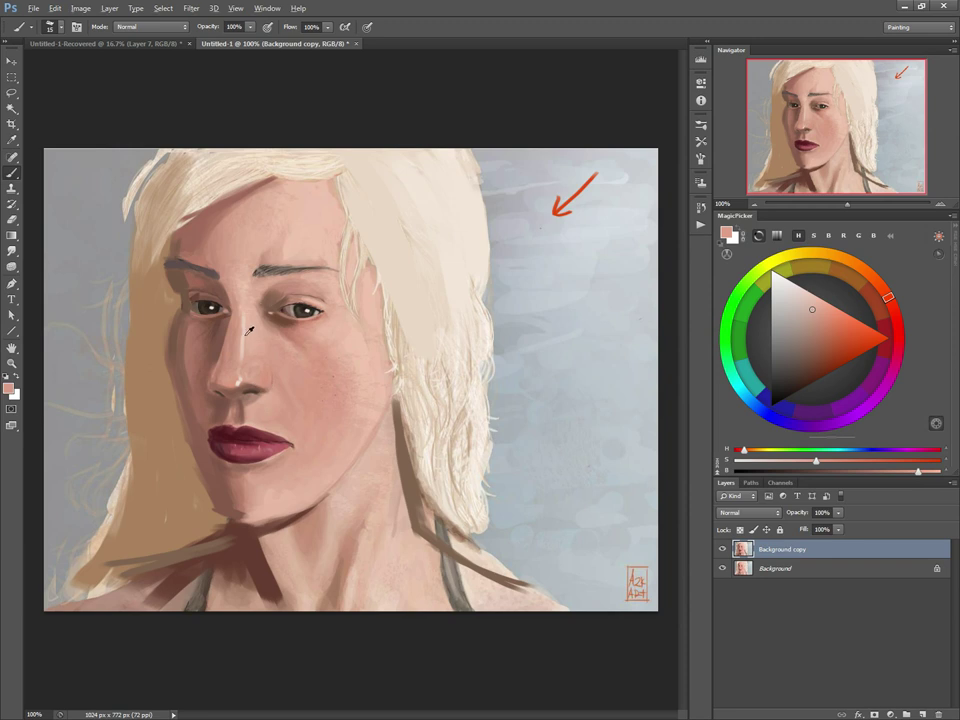
left_click(247, 325, "alt")
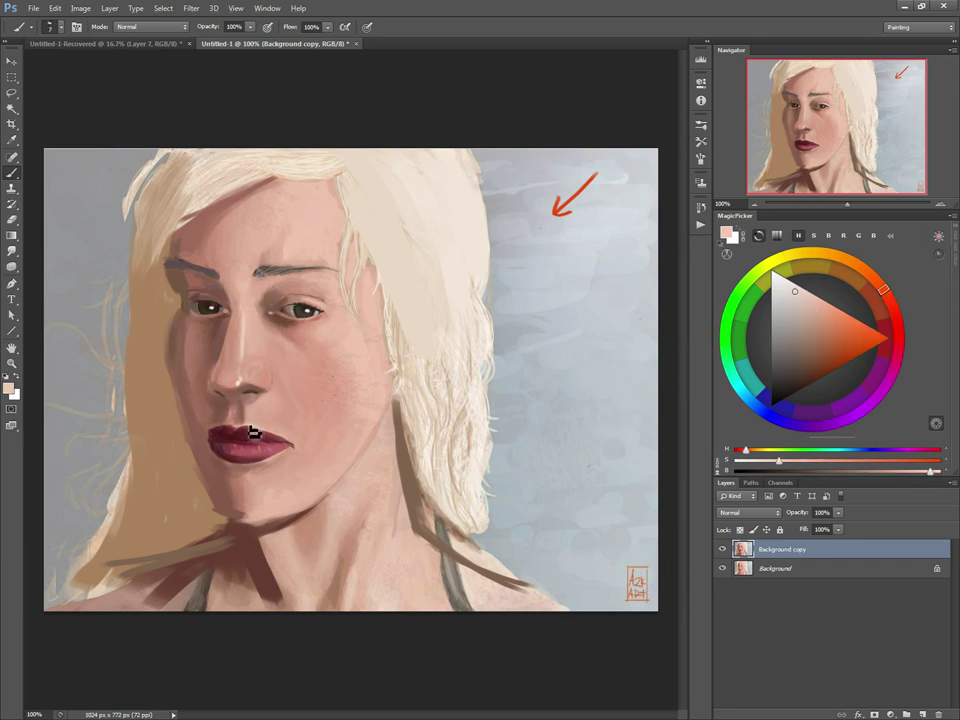